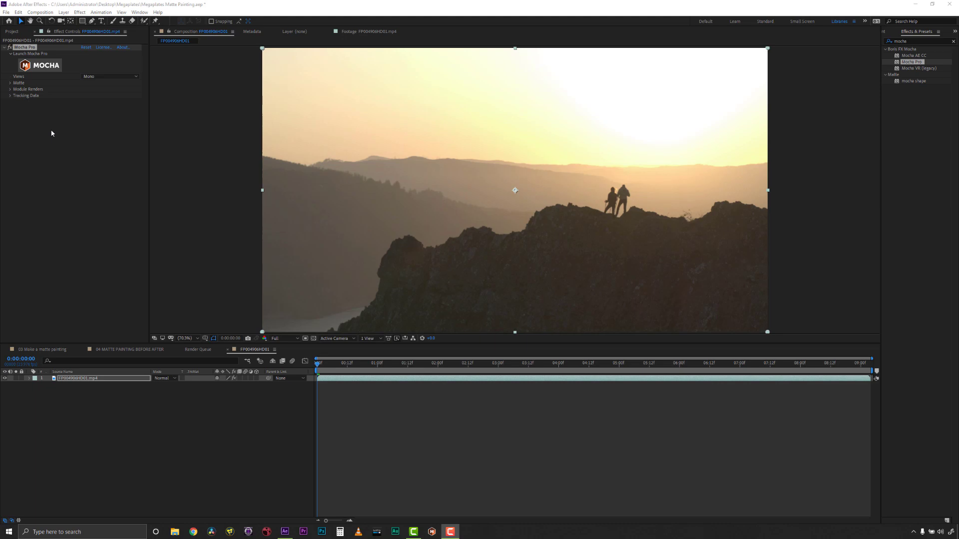
Launch Mocha, stop the render, and set export to CC Power Pin targeting the clean plate comp.
left_click(41, 71)
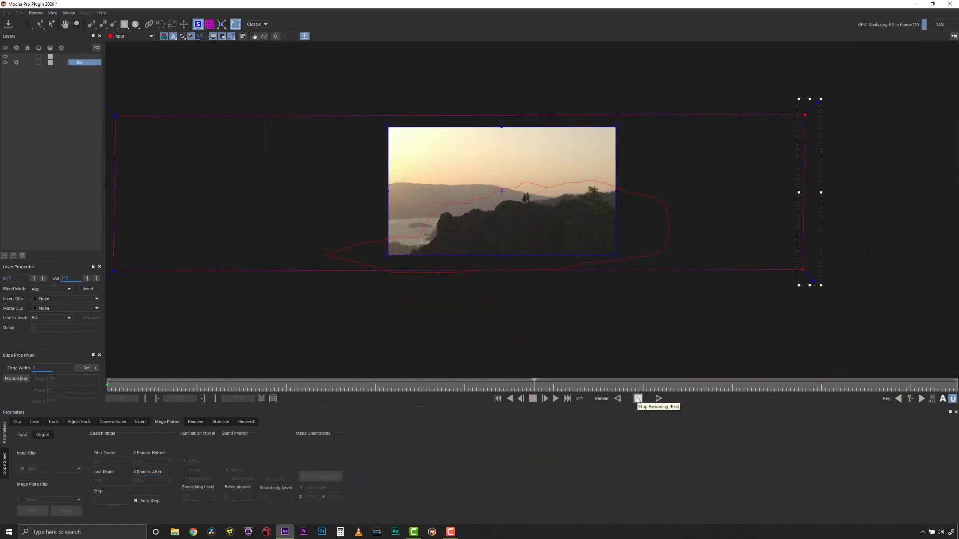
left_click(638, 399)
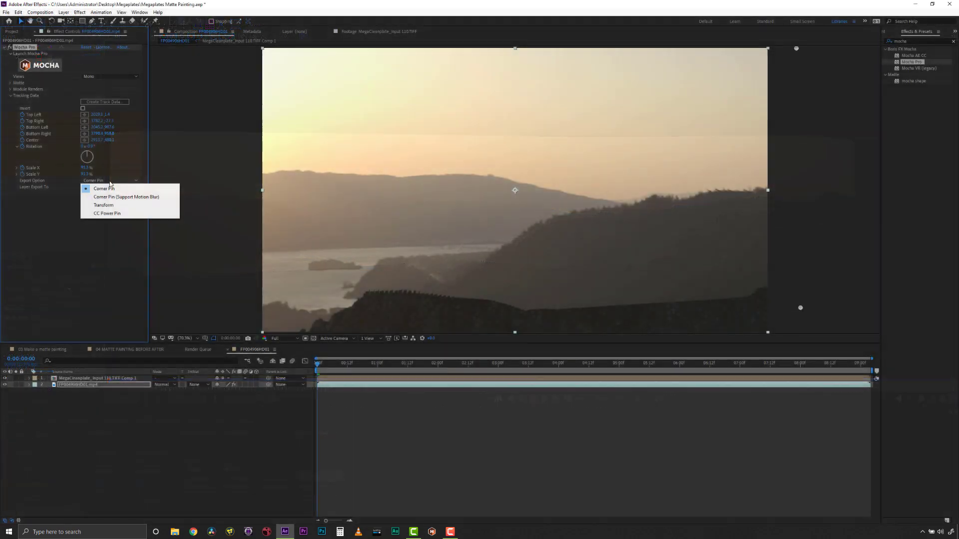
left_click(113, 214)
left_click(96, 187)
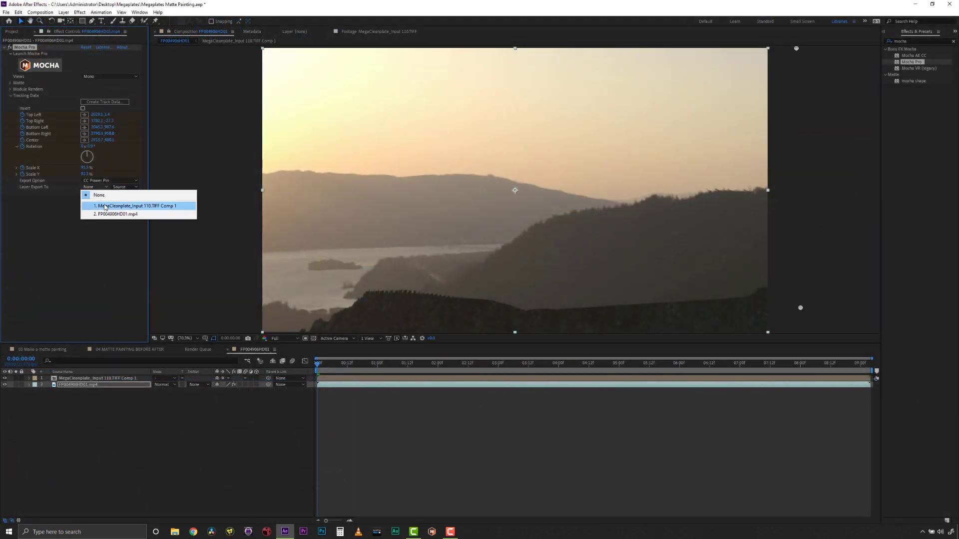
left_click(121, 205)
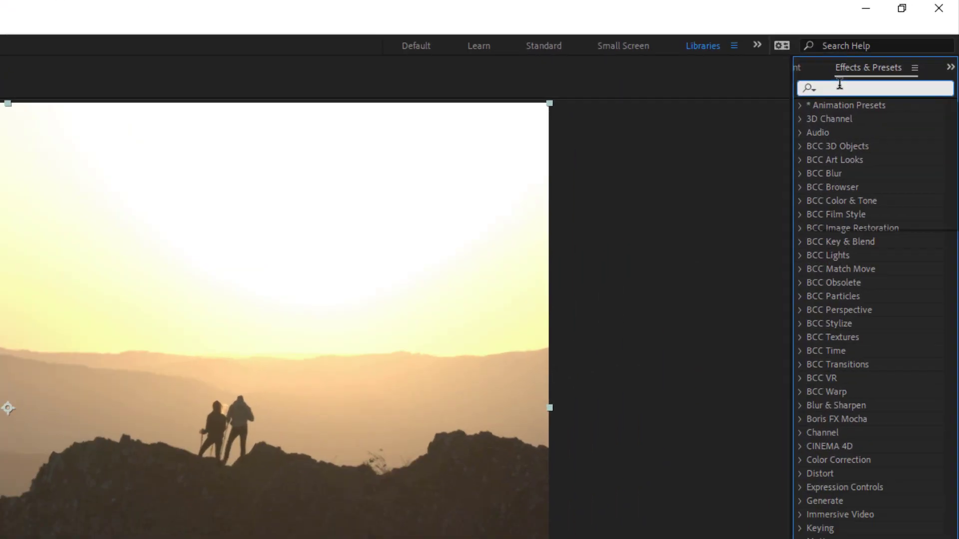
type("ha")
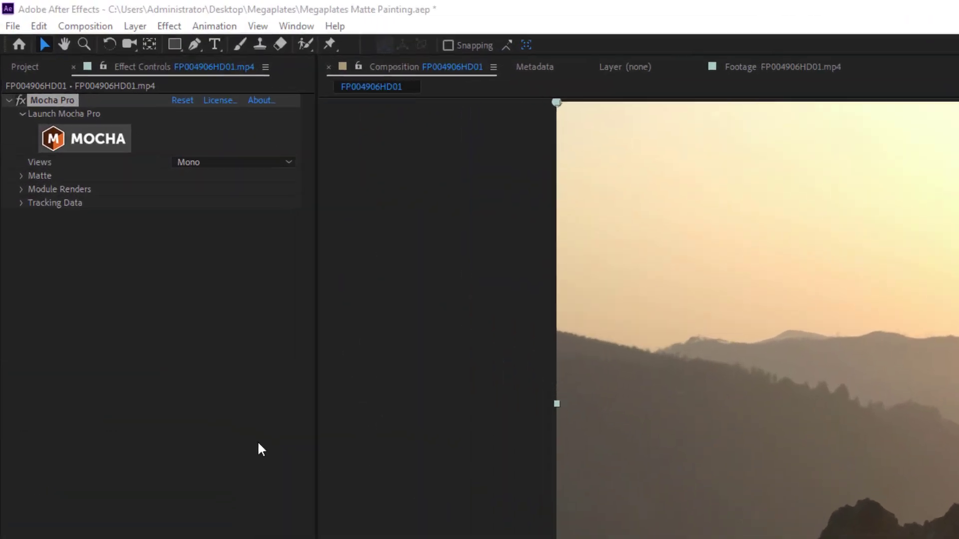
Draw a rectangular X-spline layer over the distant hills in a maximized Mocha window.
left_click(99, 167)
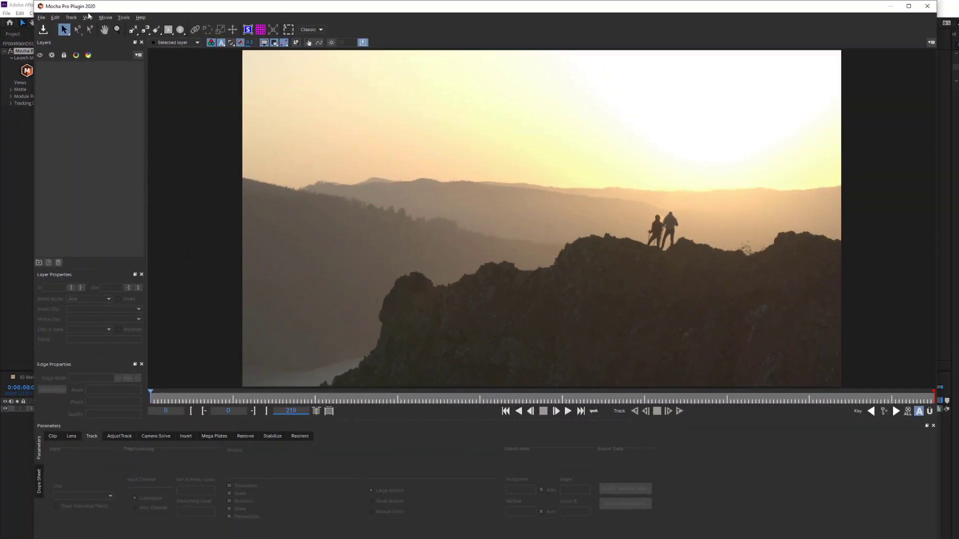
double_click(839, 5)
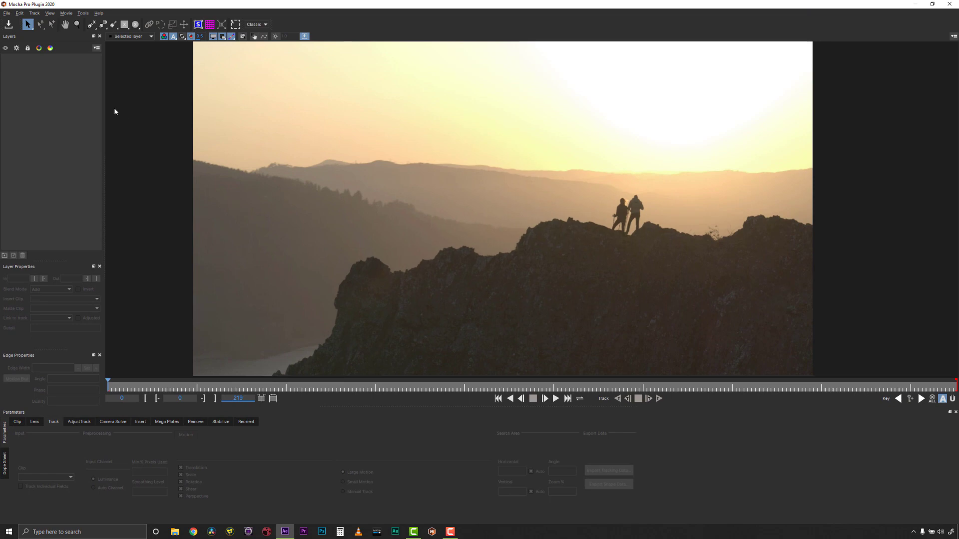
left_click(126, 25)
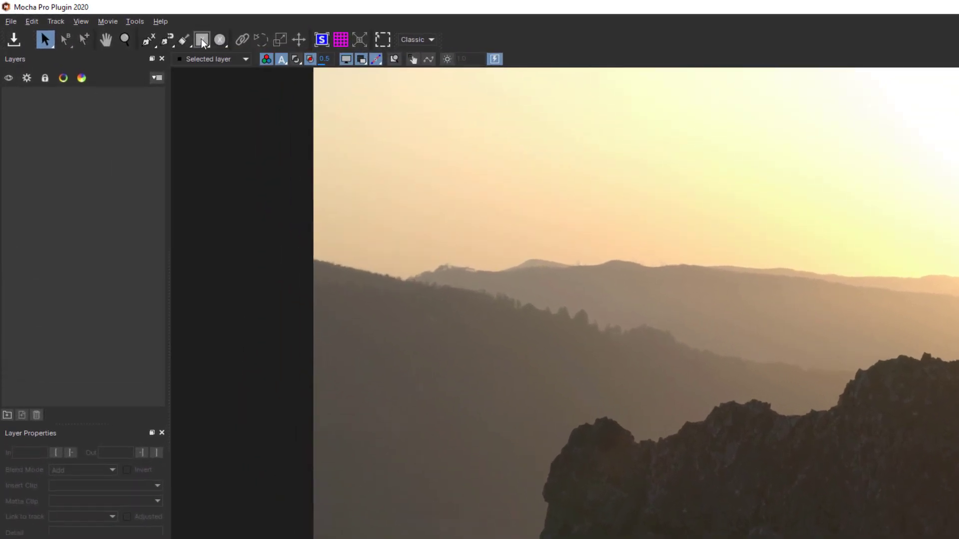
left_click_drag(396, 260, 670, 381)
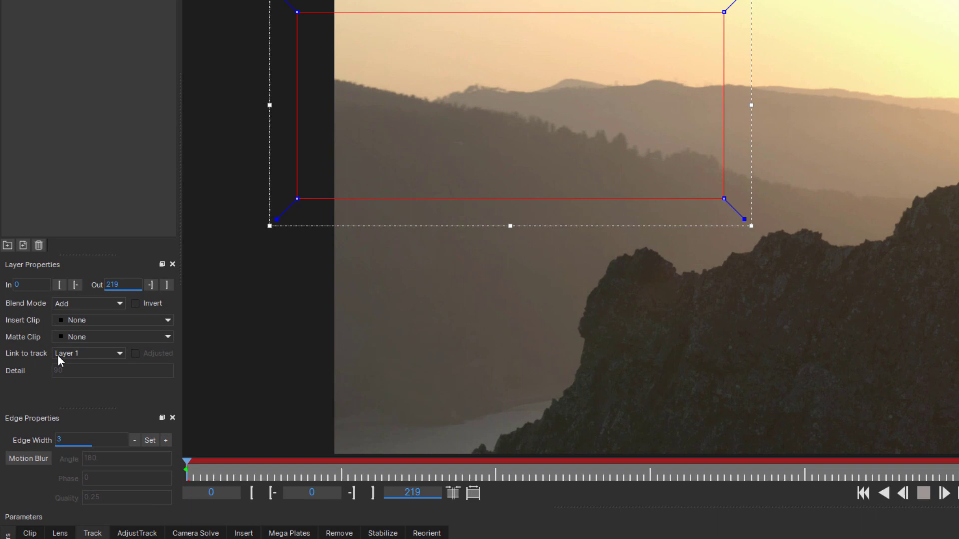
Set the layer's Link to track to None and Min % Pixels Used to 100.
left_click(59, 355)
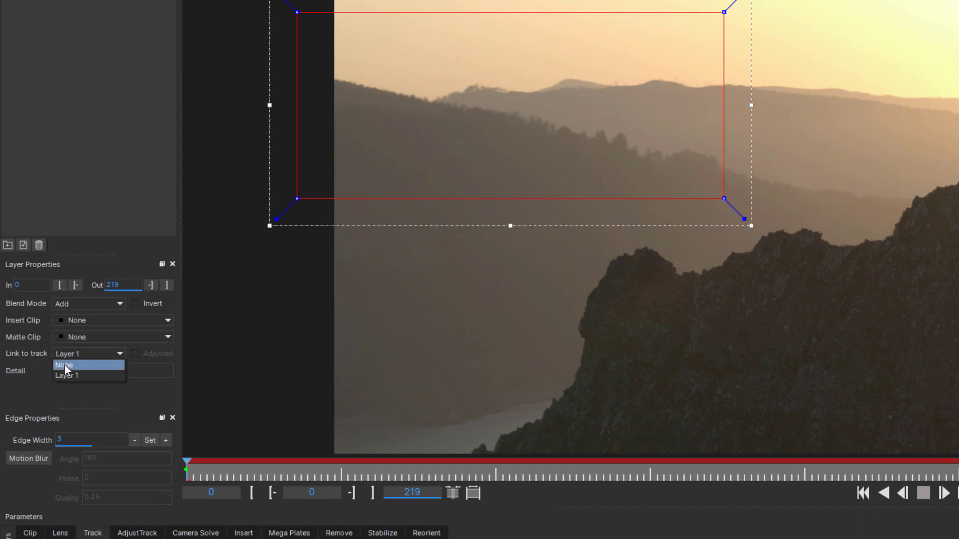
left_click(64, 365)
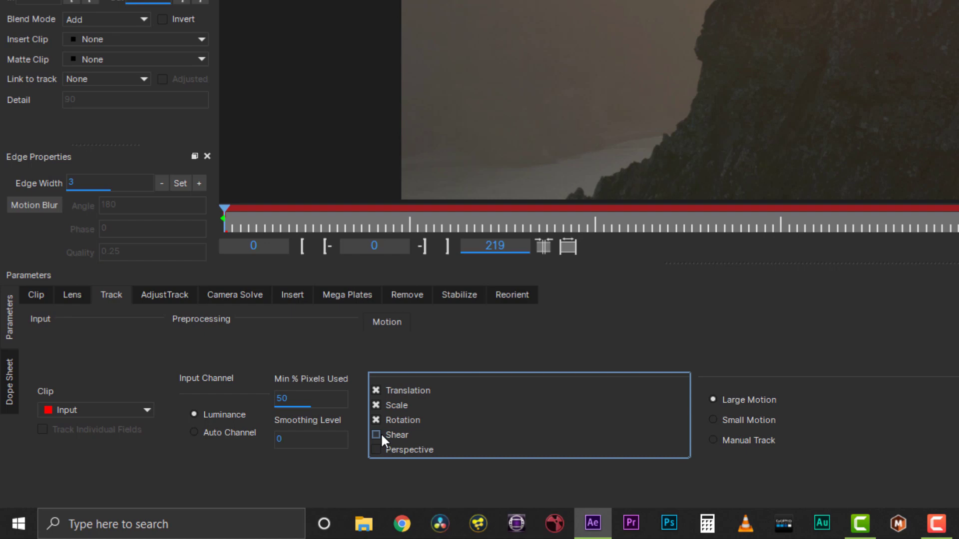
left_click(312, 395)
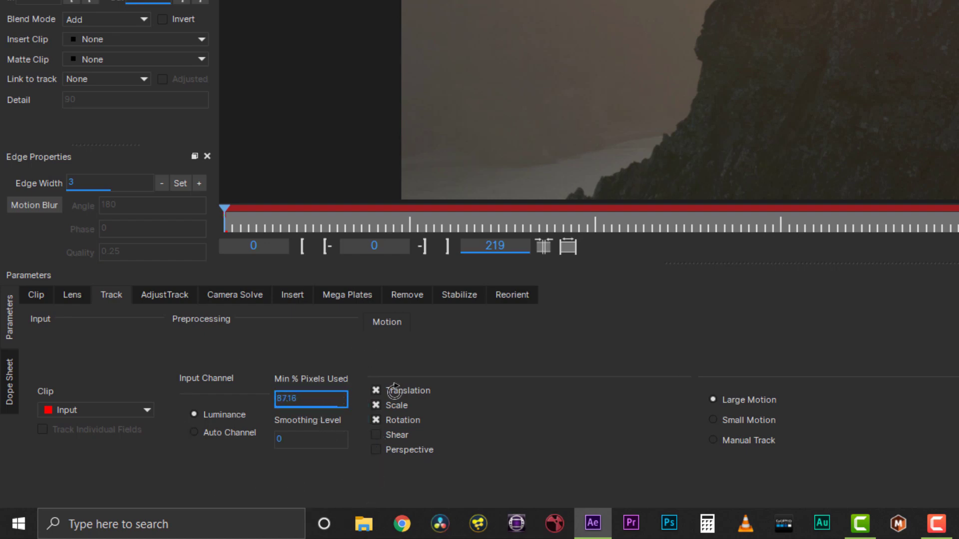
type("100")
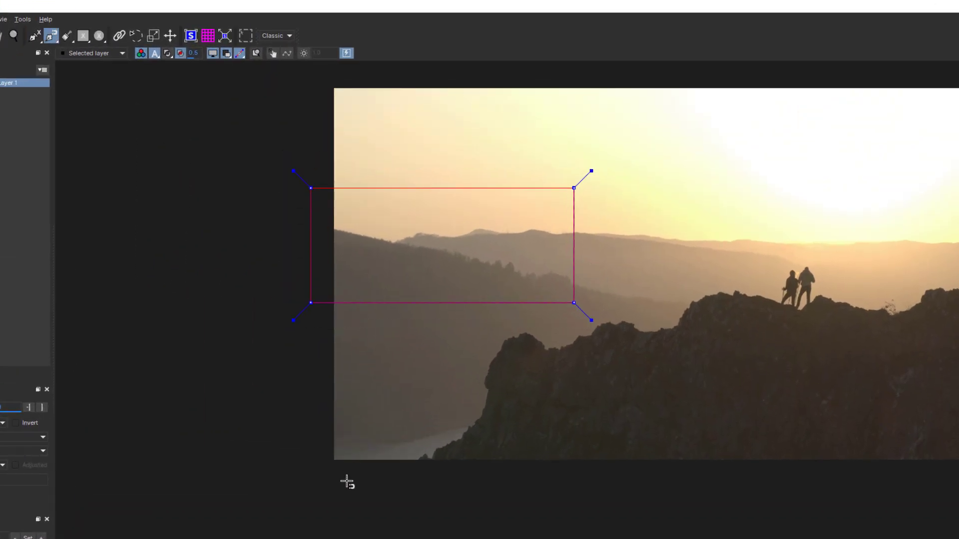
Trace a freehand X-spline around the foreground ridge and refit its lower-left points on the last frame.
mouse_move(347, 482)
left_mouse_down()
mouse_move(588, 319)
mouse_move(760, 270)
mouse_move(958, 251)
left_mouse_up()
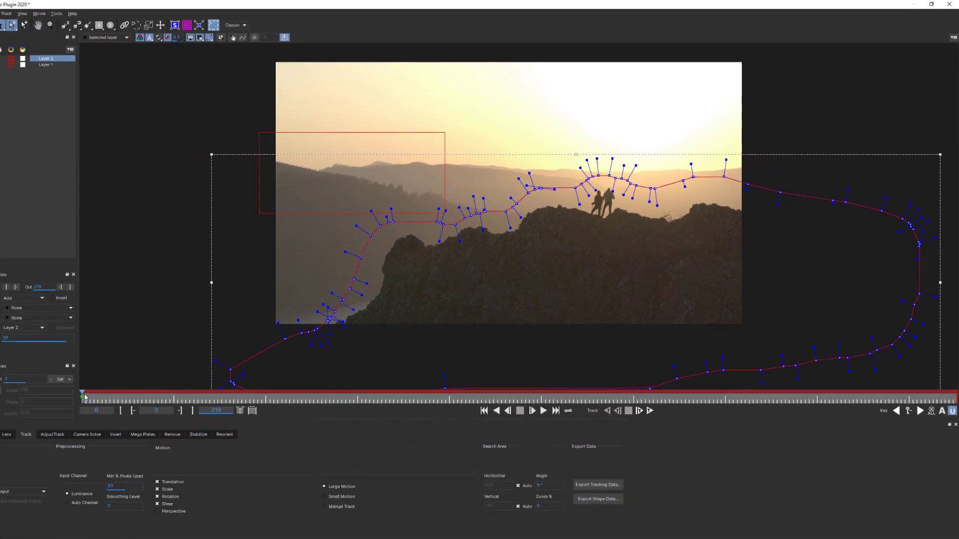
key("shift+Right")
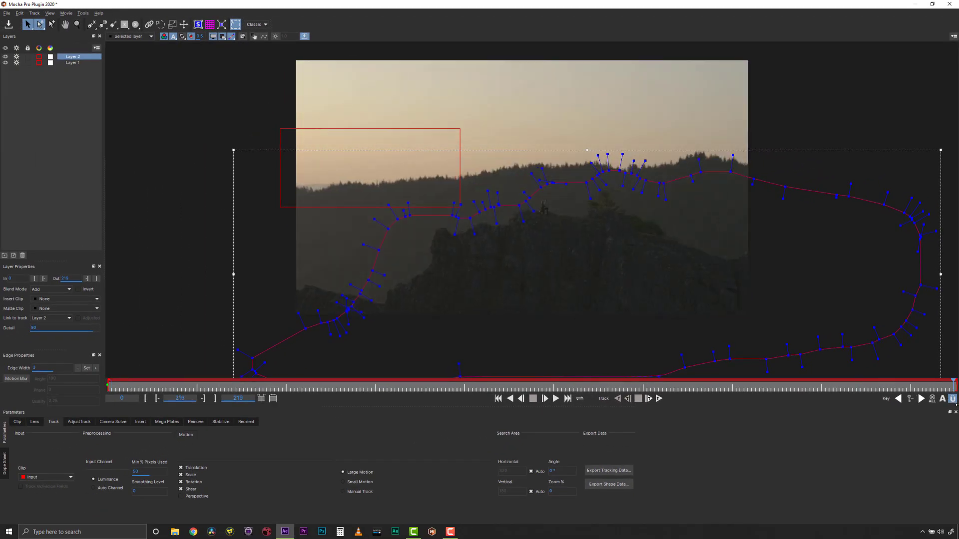
left_click_drag(173, 249, 356, 363)
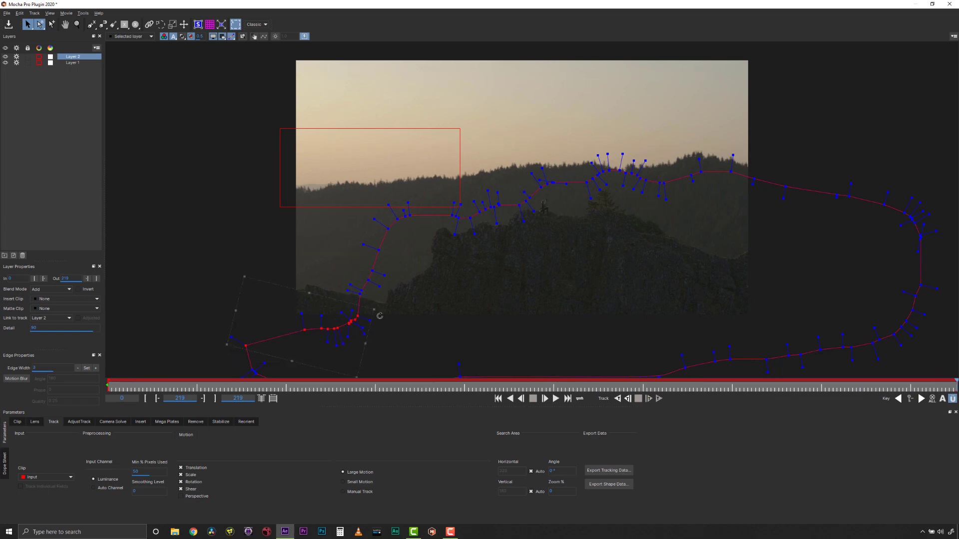
left_click_drag(352, 322, 313, 277)
left_click(316, 272)
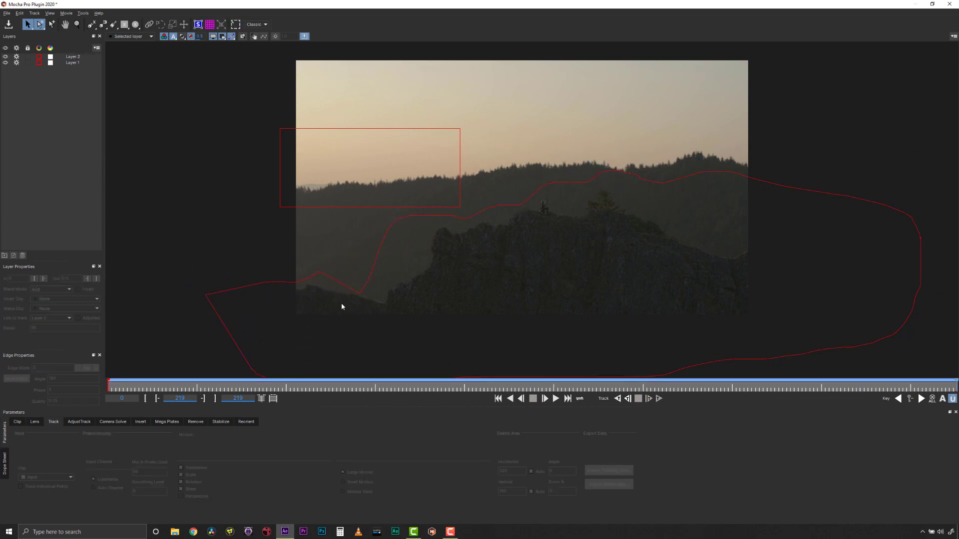
key("Home")
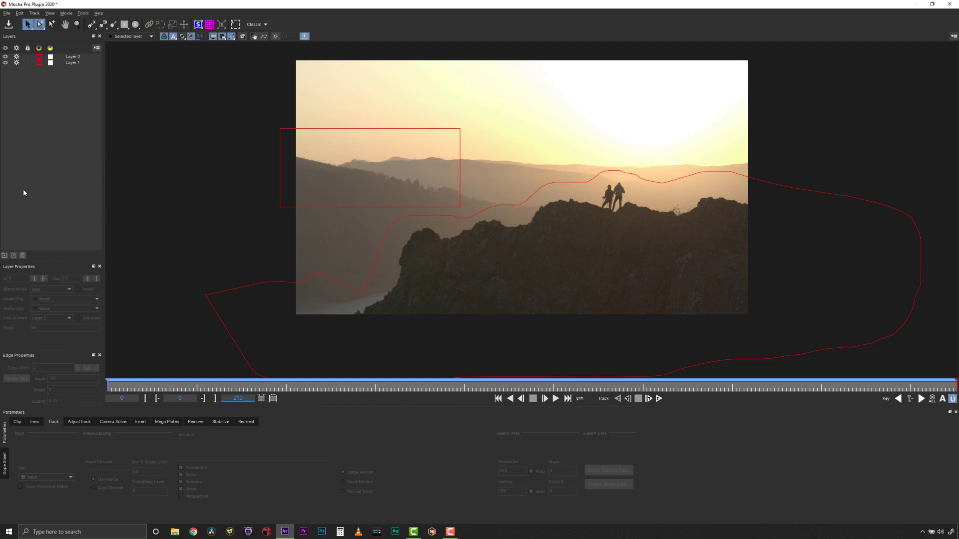
Rename the ridge layer FG and the rectangle layer BG.
double_click(72, 57)
type("FFC")
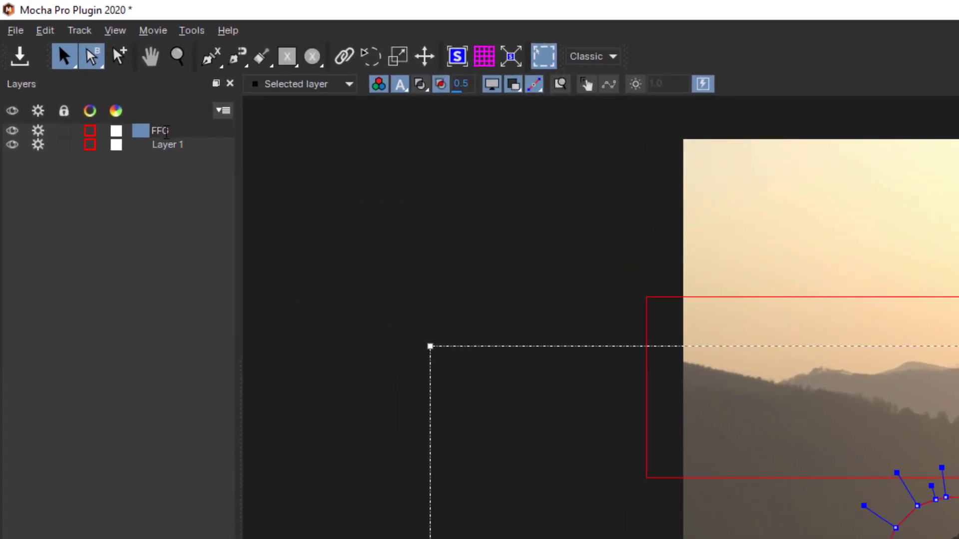
type("FG")
key("Return")
left_click(158, 146)
double_click(157, 146)
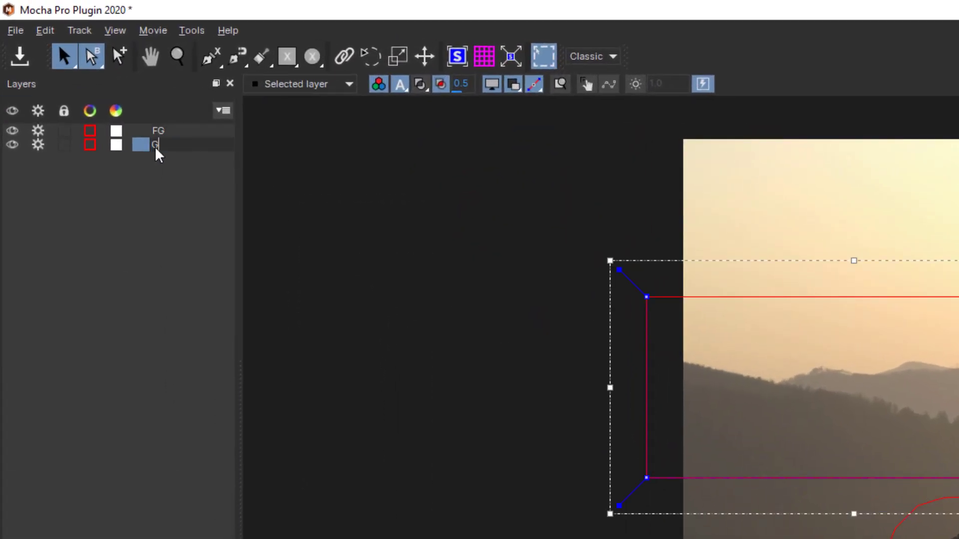
type("G\\BVG")
key("BackSpace")
key("BackSpace")
key("BackSpace")
type("B")
type("G")
key("Return")
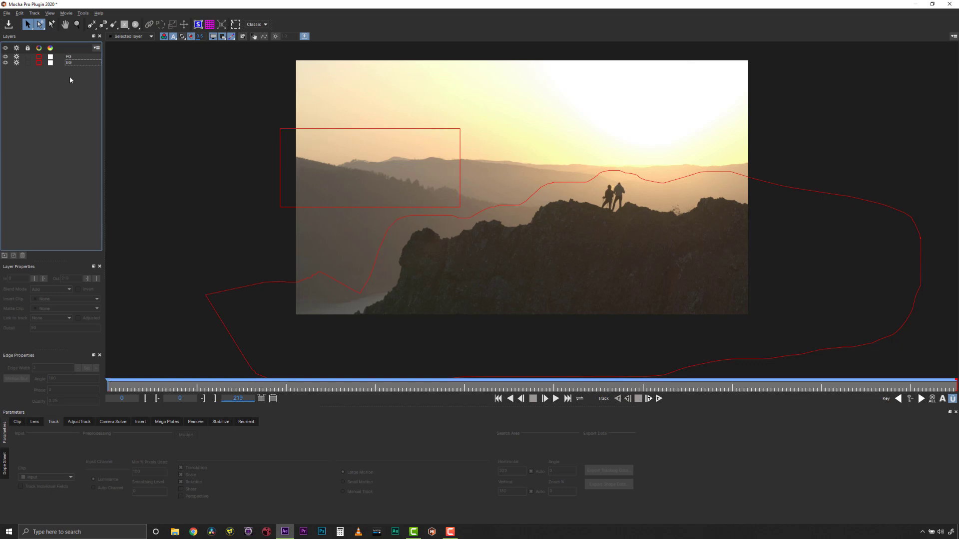
Track BG, then FG, forwards through the whole clip and display the Mega Plates parameters.
left_click(68, 57)
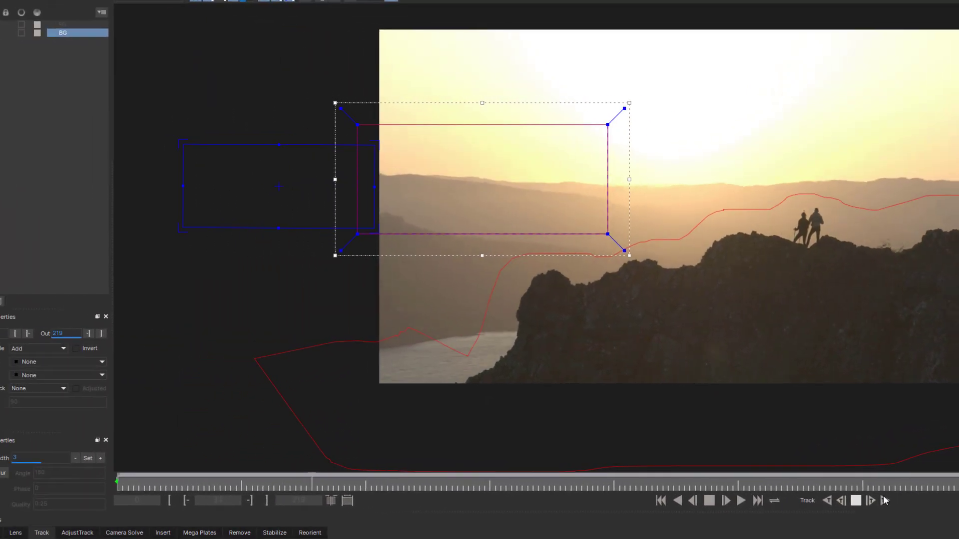
left_click(884, 500)
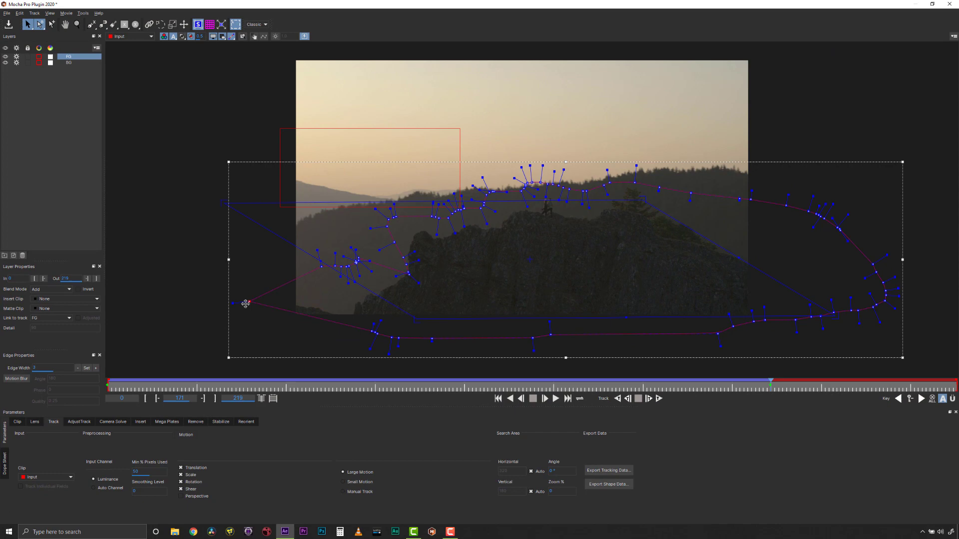
left_click(414, 219)
left_click(660, 398)
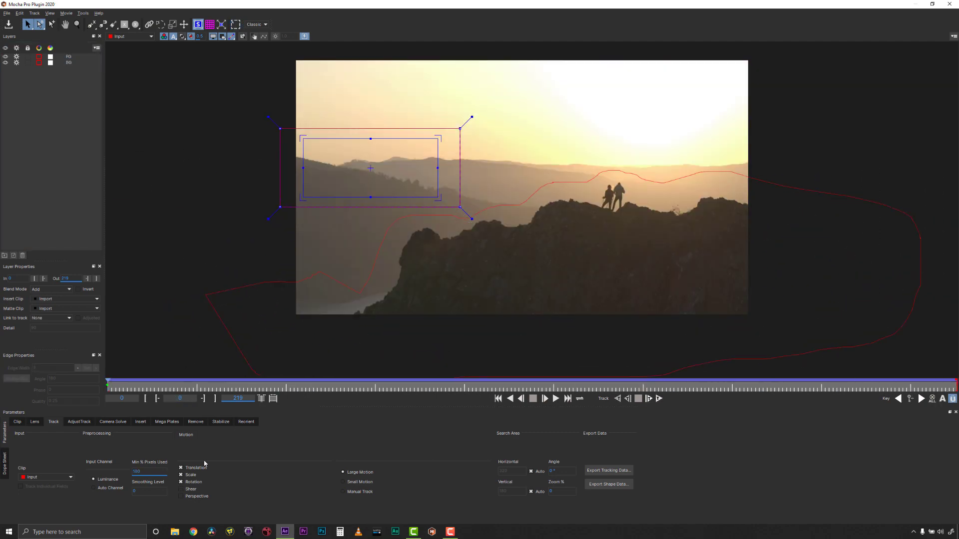
left_click(167, 422)
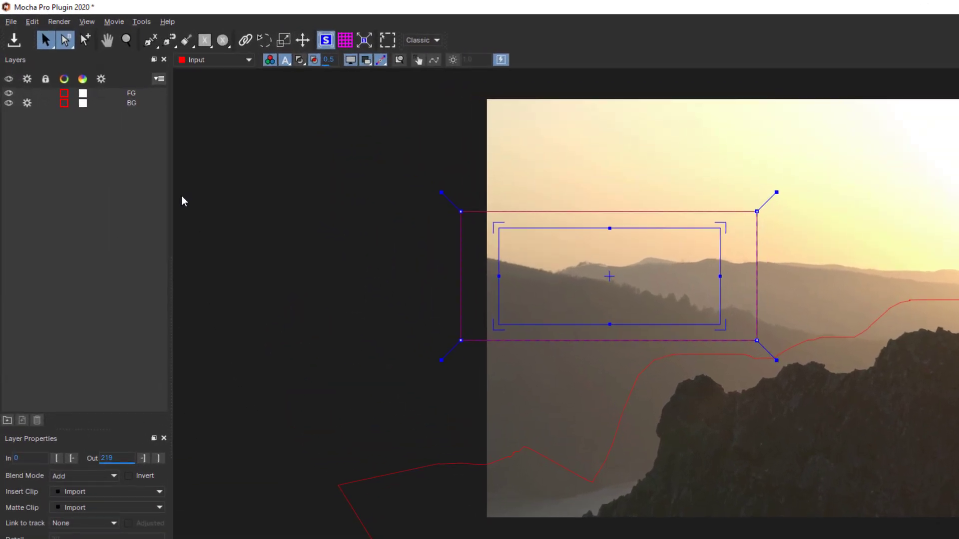
Select the BG layer and switch to the Zoom tool to zoom out the viewer.
left_click(139, 105)
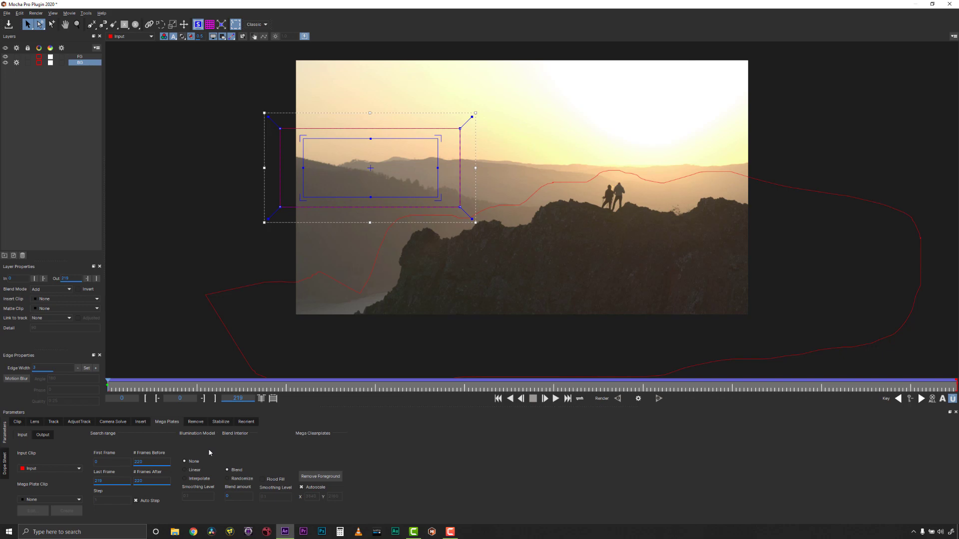
key("z")
scroll(515, 119, "down", 1)
scroll(513, 119, "down", 1)
scroll(512, 119, "down", 1)
scroll(509, 150, "down", 1)
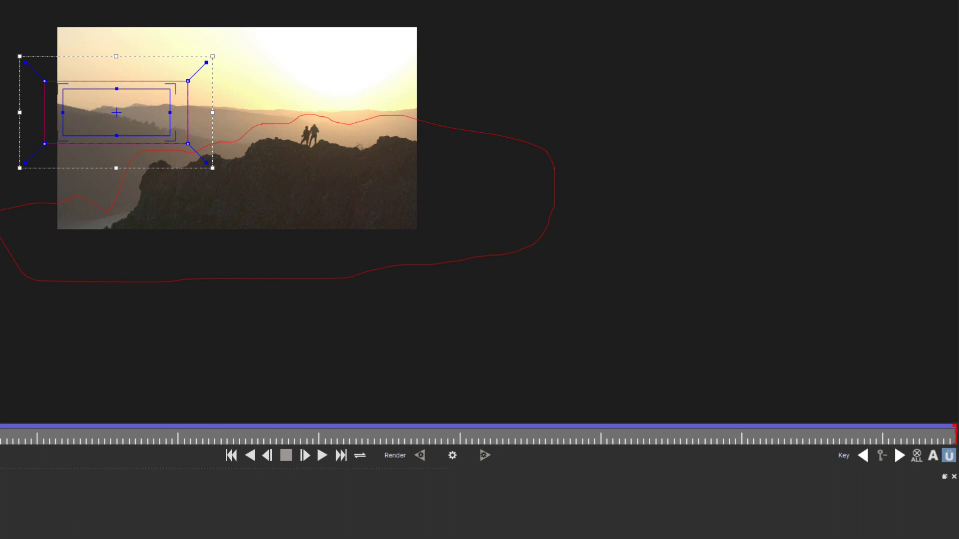
Link the spline to BG, stretch it past the image edges, and select its left points late in the clip.
left_click_drag(115, 56, 112, 6)
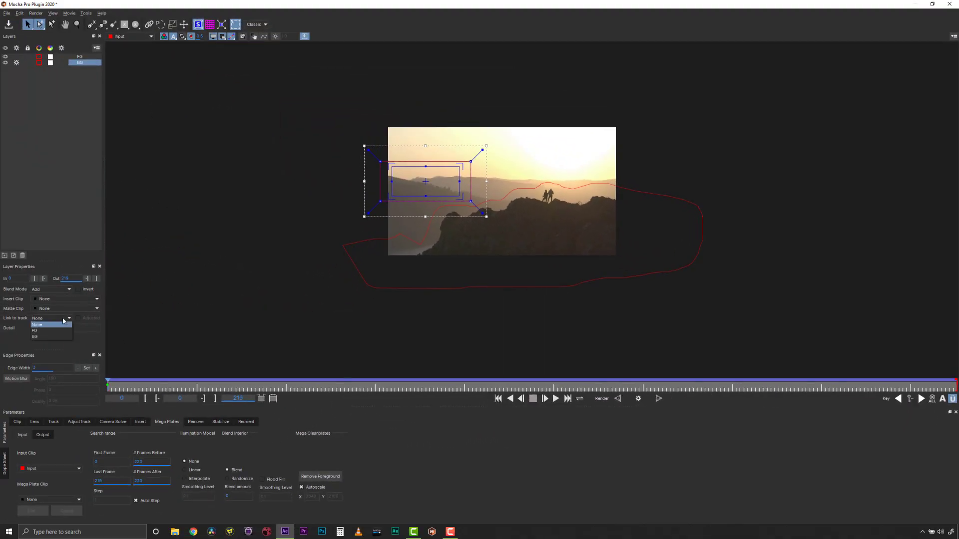
left_click(53, 336)
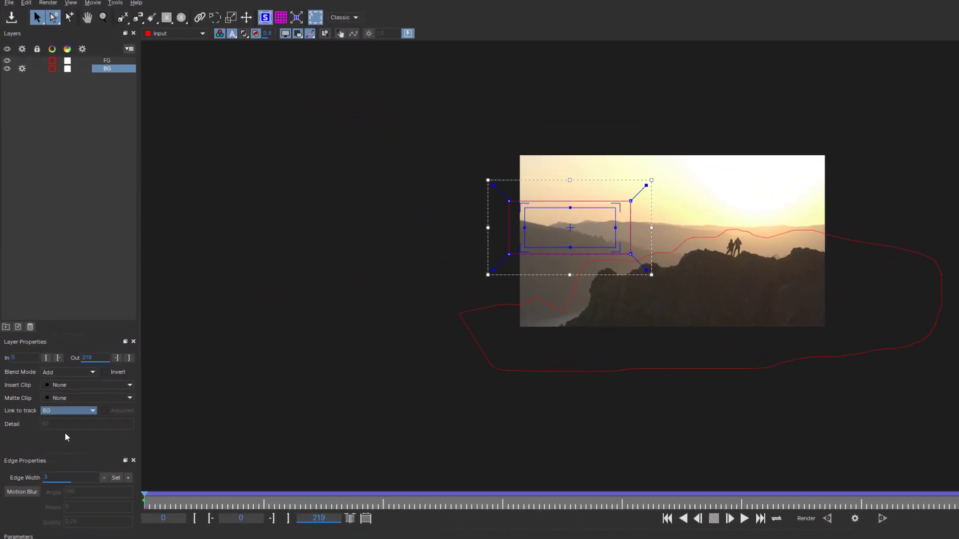
left_click_drag(728, 303, 950, 394)
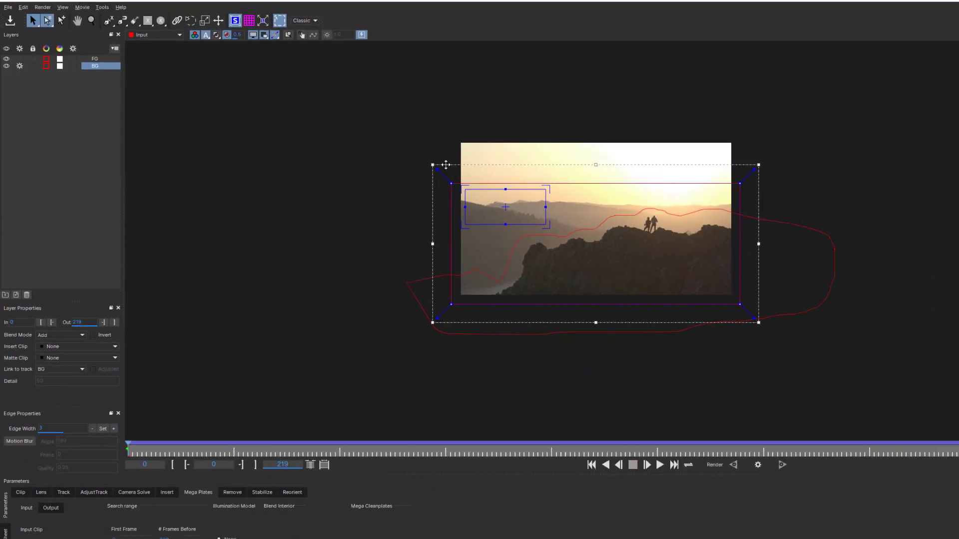
left_click_drag(367, 142, 361, 106)
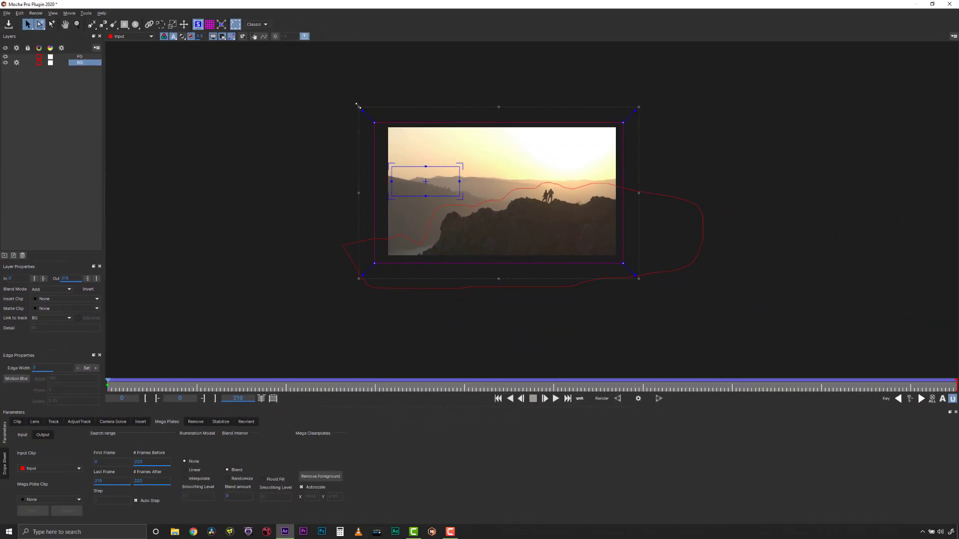
left_click(364, 107)
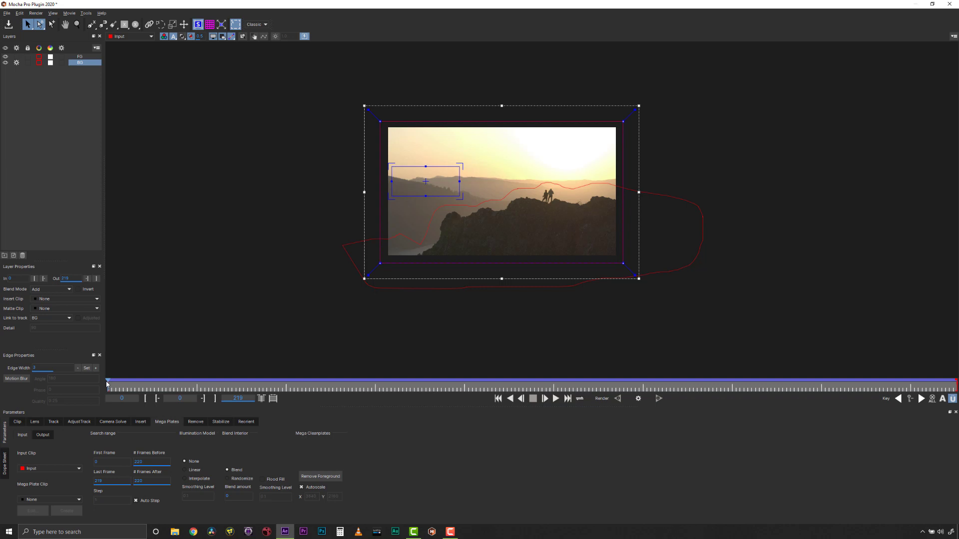
left_click_drag(113, 385, 956, 387)
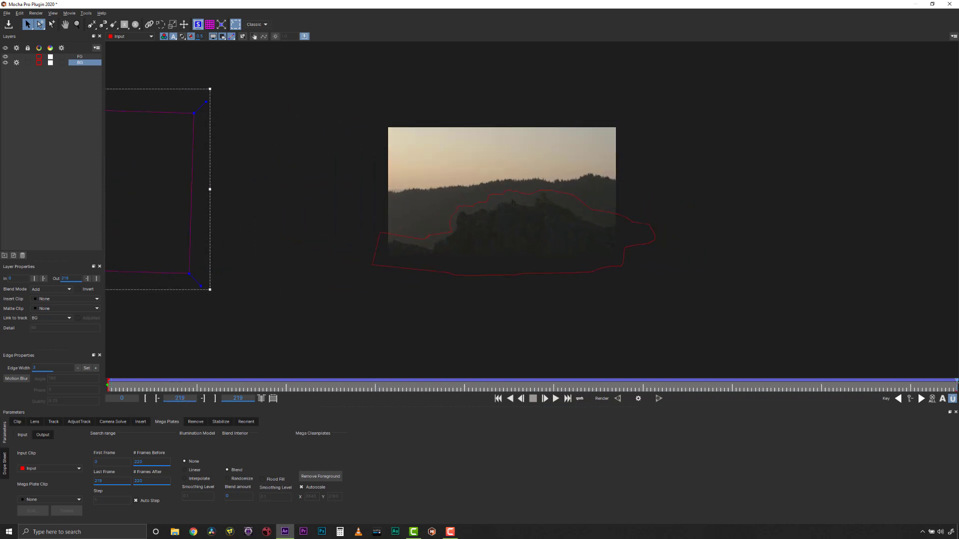
mouse_move(214, 86)
left_mouse_down()
mouse_move(165, 294)
mouse_move(580, 275)
left_mouse_up()
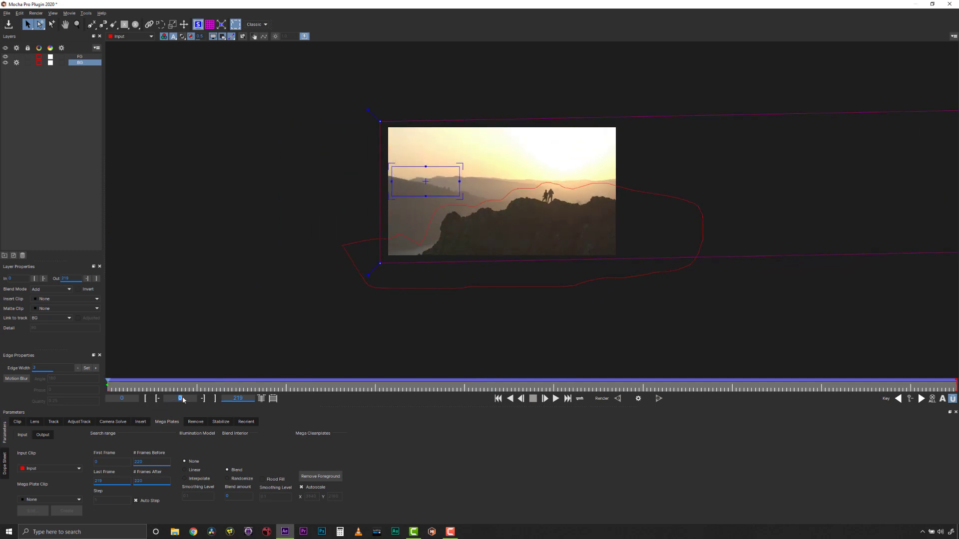
type("120")
At frame 120, expand the BG surface to fill the frame and render the mega plate.
key("Return")
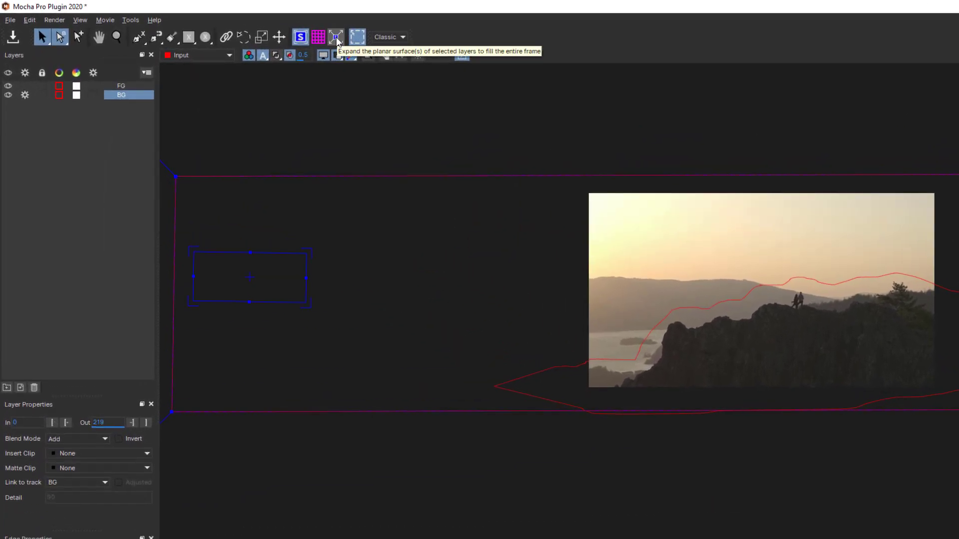
left_click(337, 37)
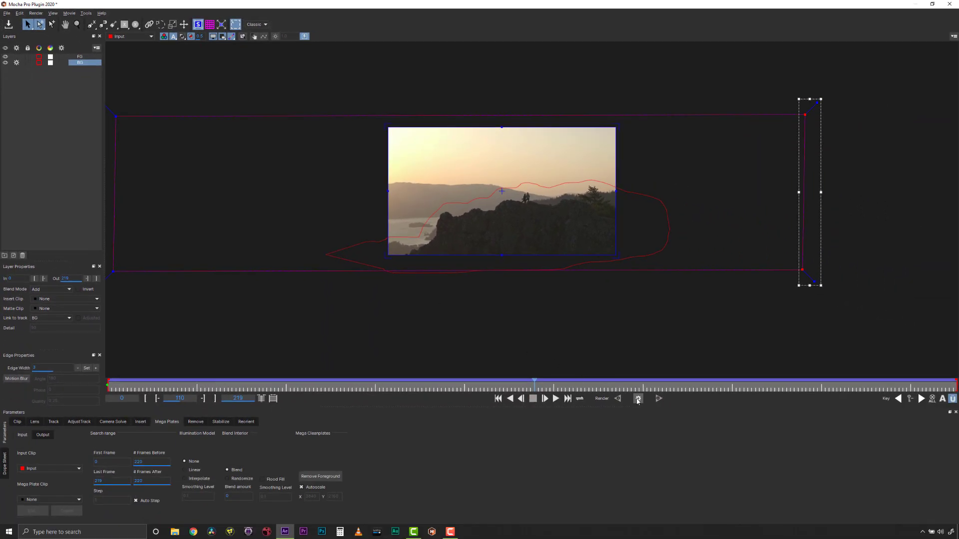
left_click(637, 399)
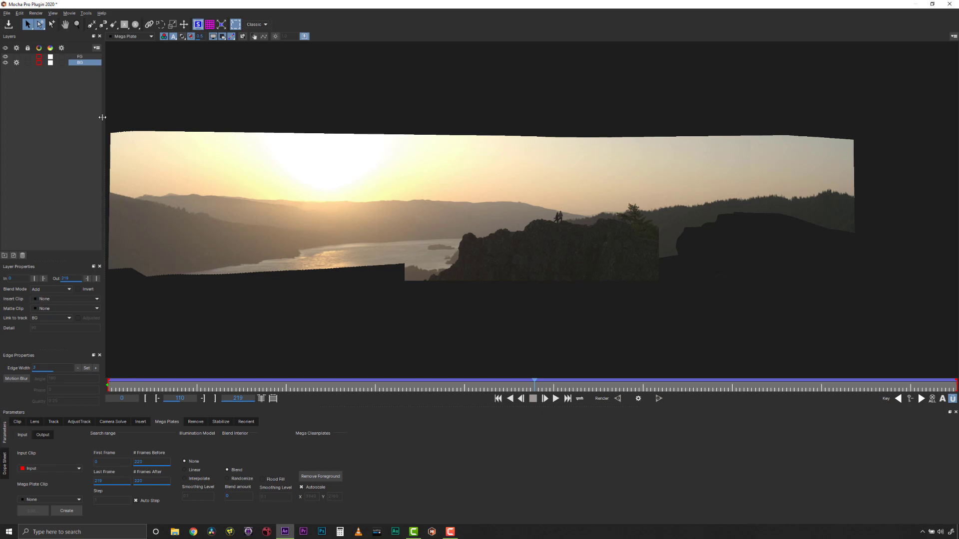
Remove the FG layer from the mega plate and create a TIFF clean plate clip.
left_click(77, 58)
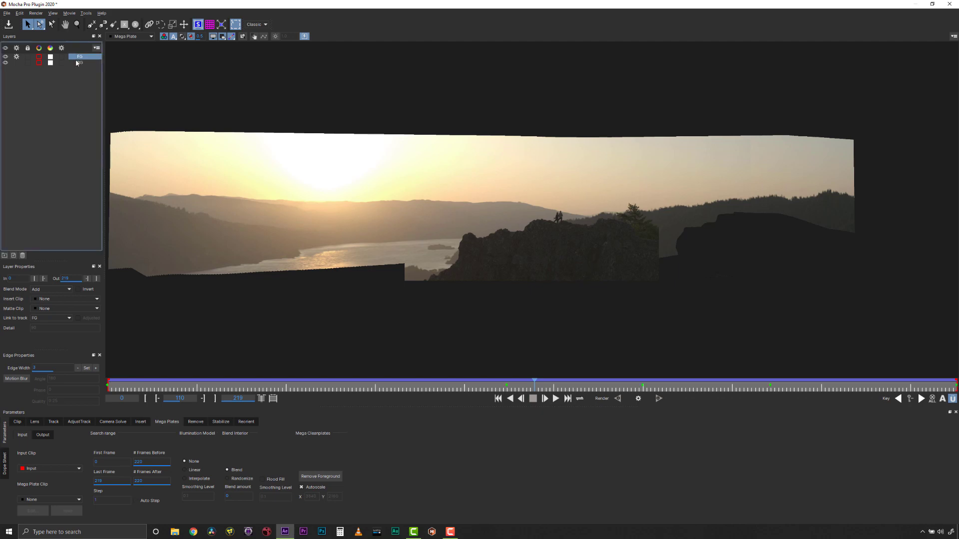
left_click(320, 477)
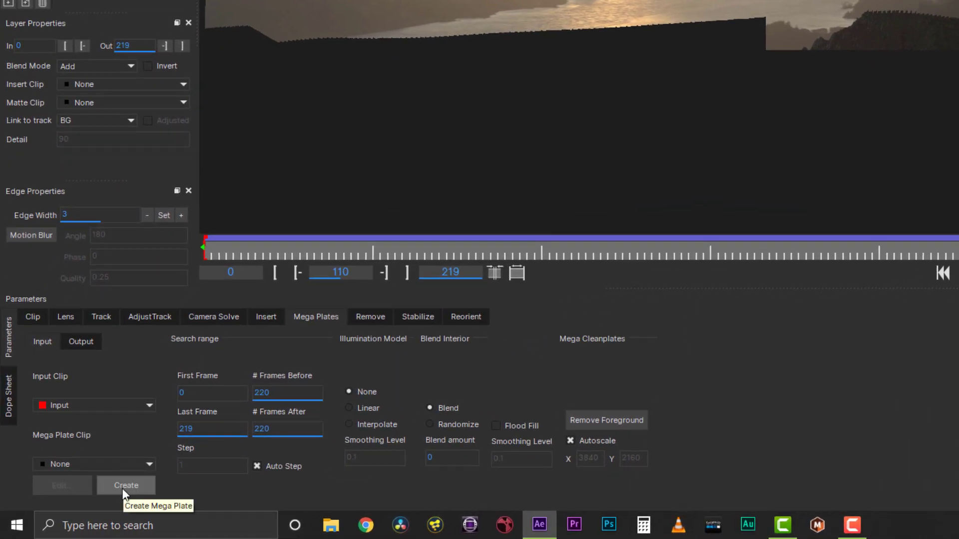
left_click(124, 491)
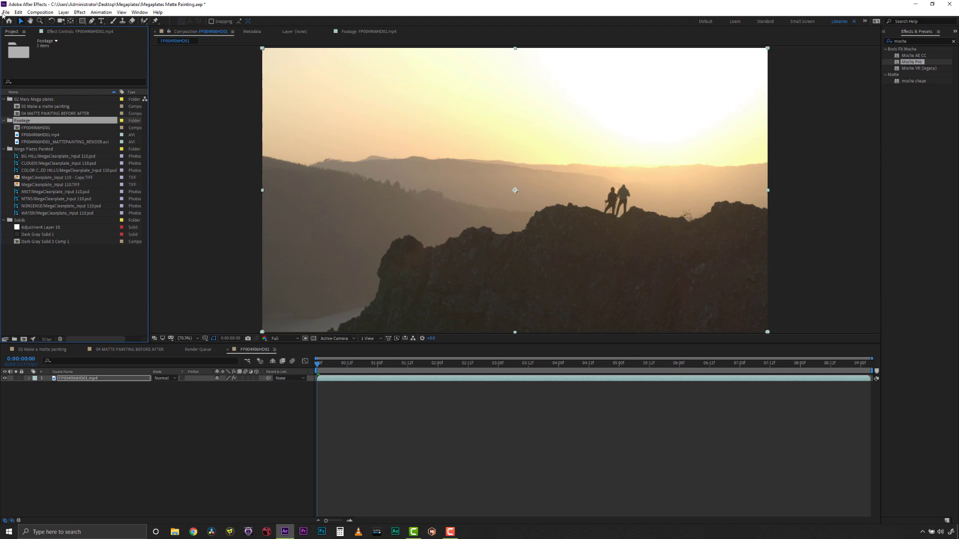
Import the MegaCleanplate TIFF with its alpha interpretation and drag it into the FP004906HD01 timeline.
left_click(385, 320)
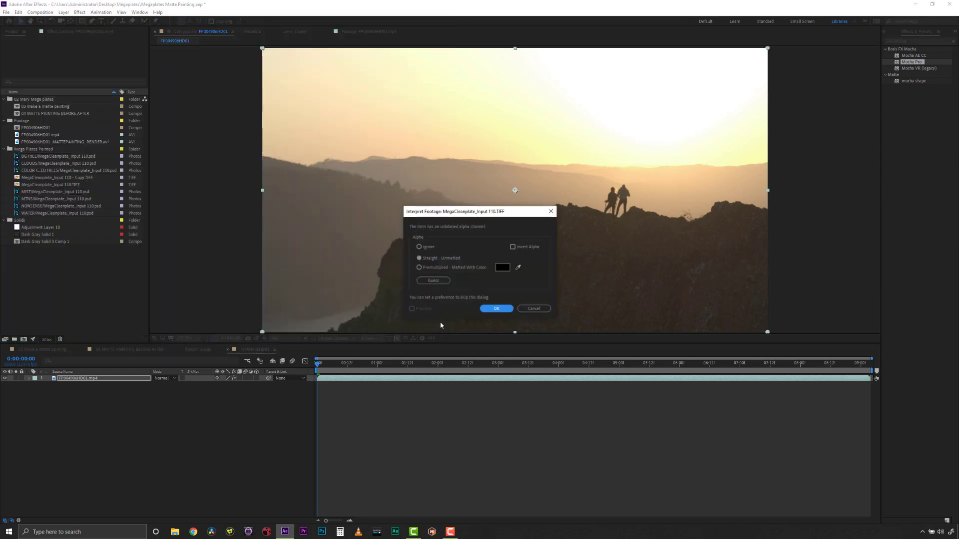
left_click(498, 309)
double_click(53, 149)
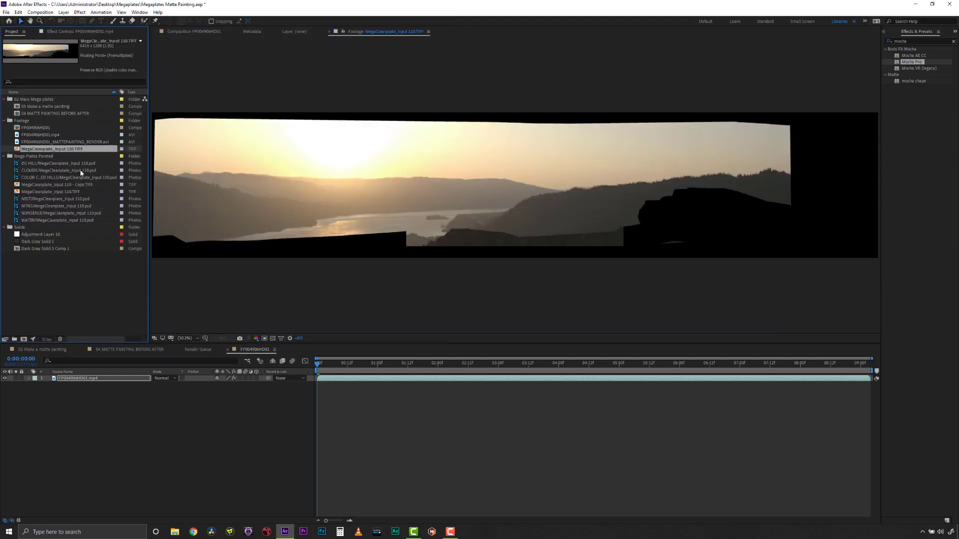
left_click_drag(70, 149, 97, 375)
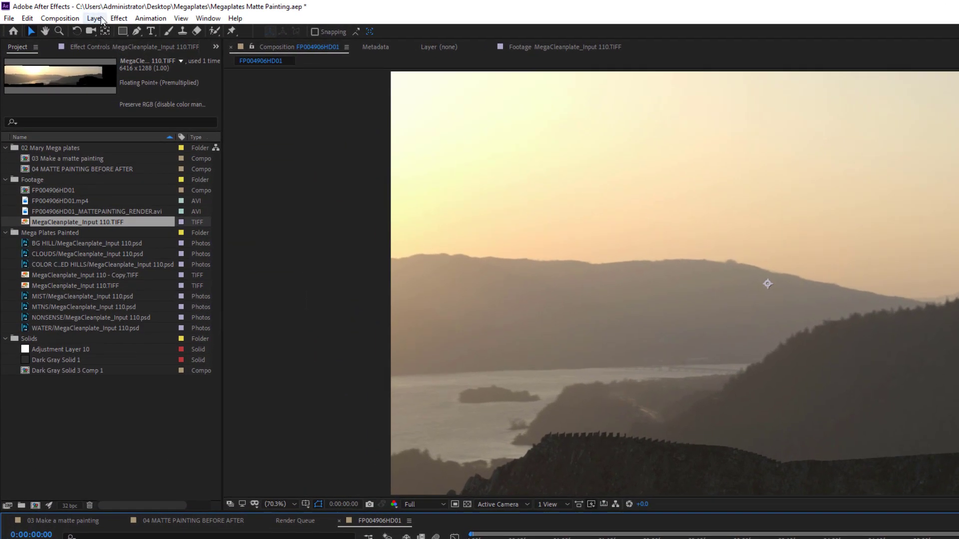
Pre-compose the clean plate layer with all attributes moved, then enable Collapse Transformations.
left_click(63, 12)
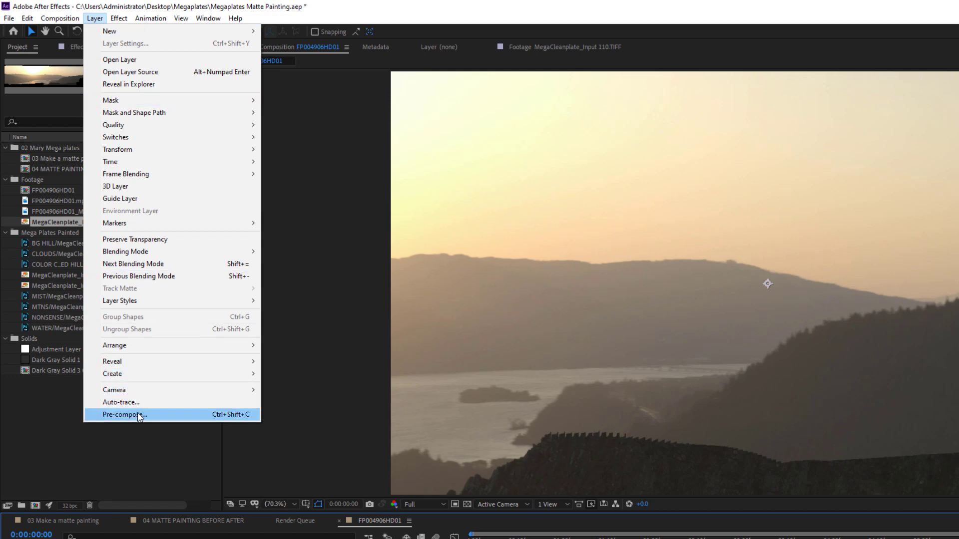
left_click(125, 415)
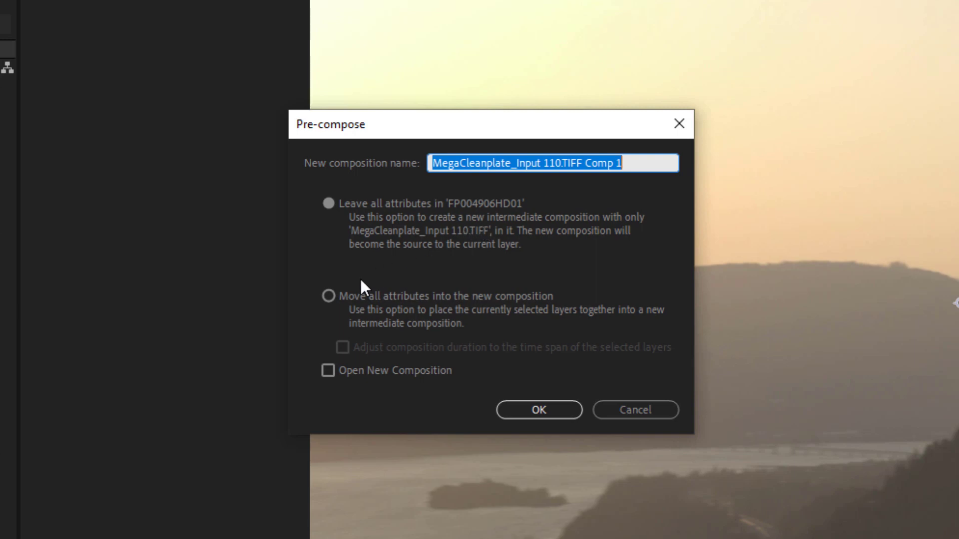
left_click(329, 296)
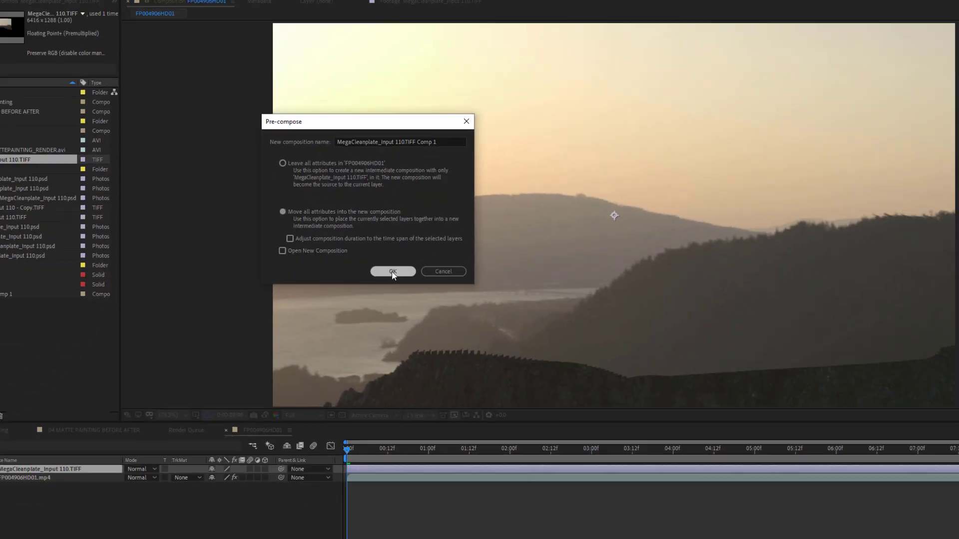
left_click(539, 410)
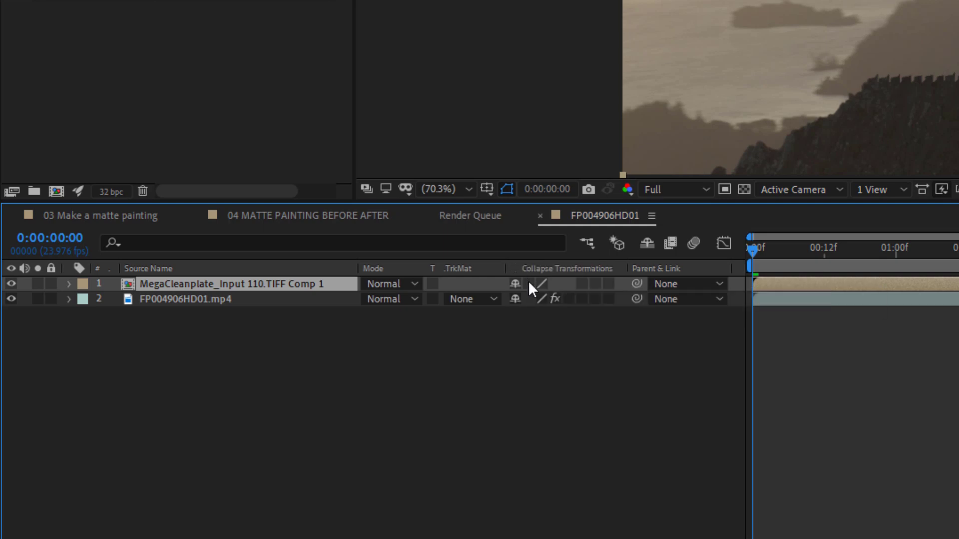
left_click(527, 283)
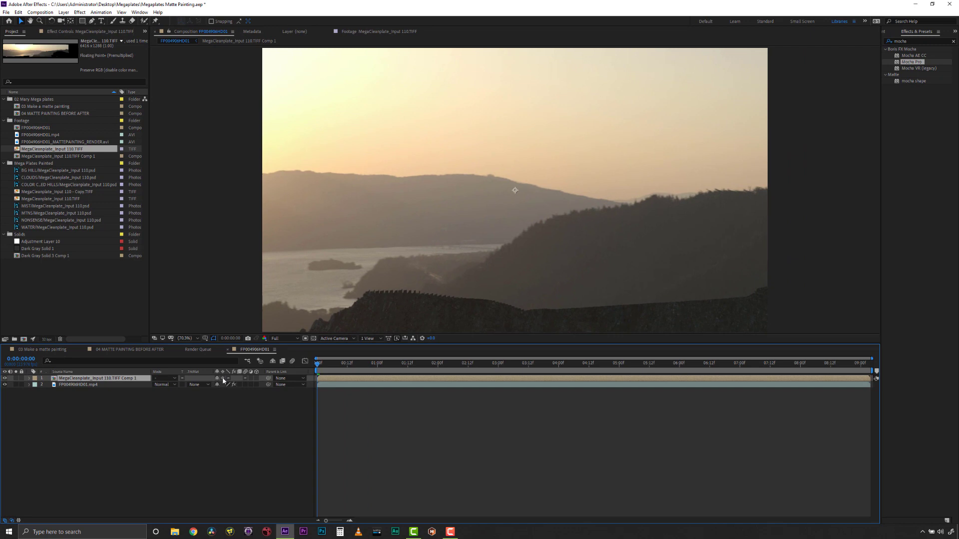
Apply Mocha Pro to the original footage and generate tracking data from the BG layer.
left_click(107, 387)
key("ctrl+alt+shift+e")
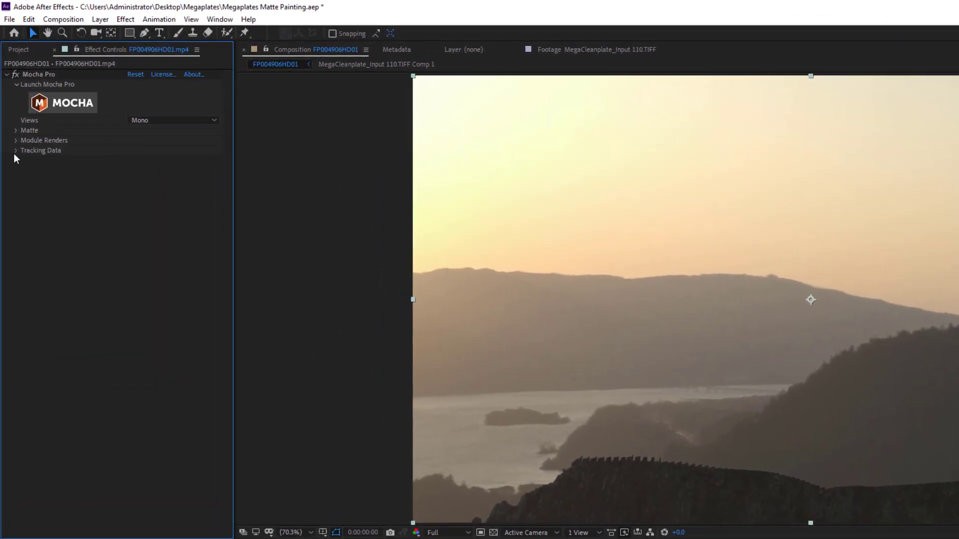
left_click(15, 147)
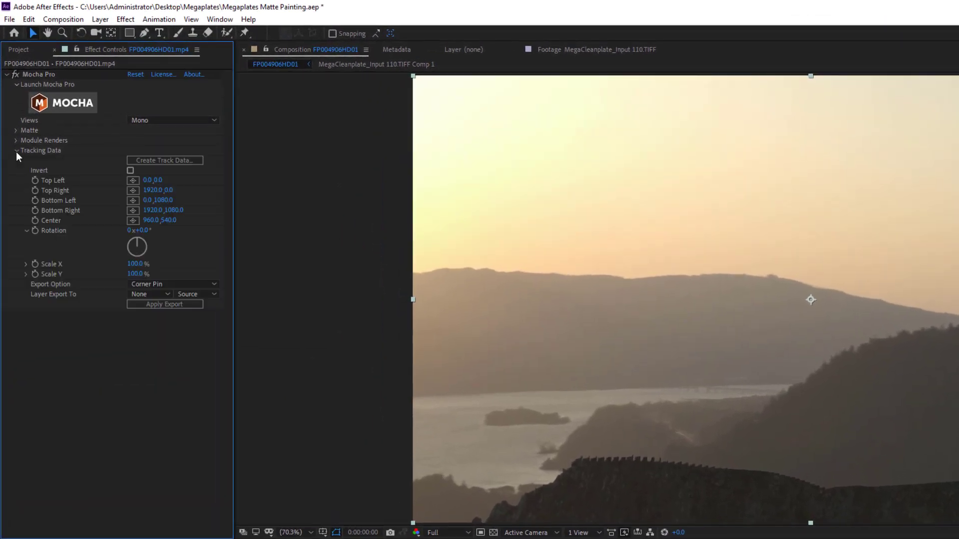
left_click(181, 160)
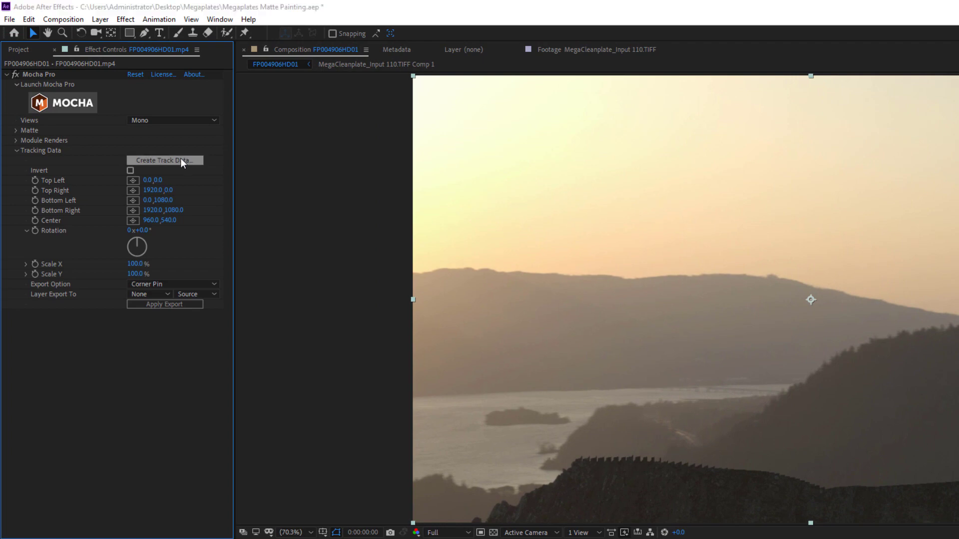
left_click(717, 361)
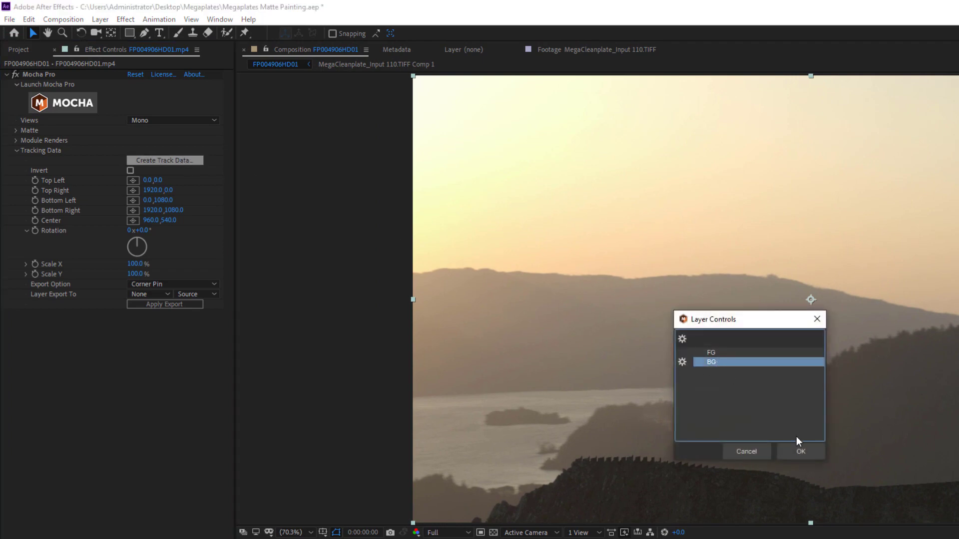
left_click(800, 451)
Export the BG track as CC Power Pin to MegaCleanplate_Input 110.TIFF Comp 1.
left_click(173, 284)
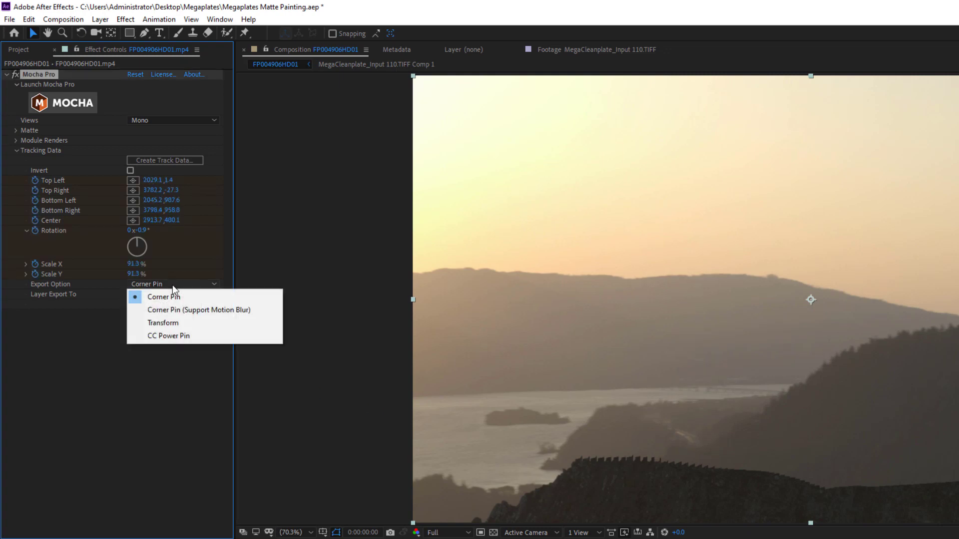
left_click(179, 336)
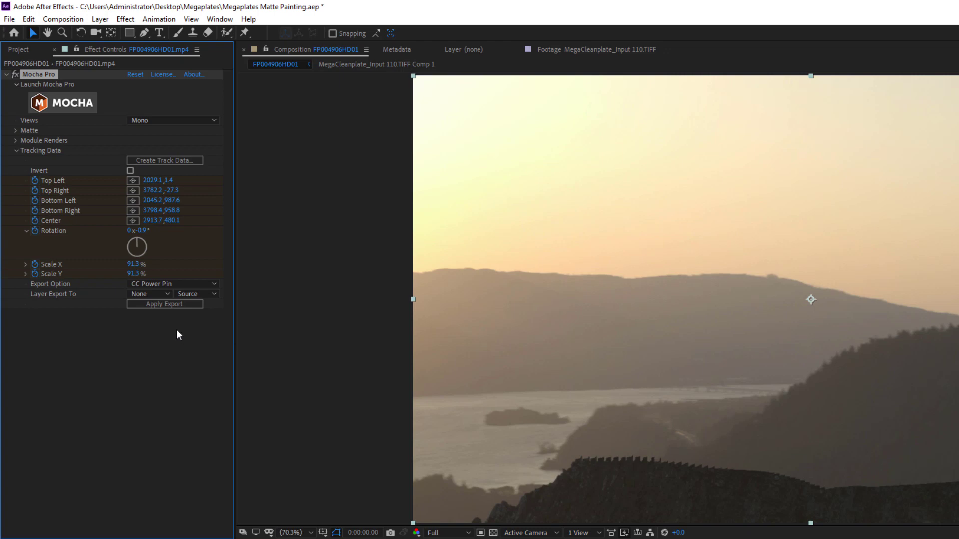
left_click(150, 293)
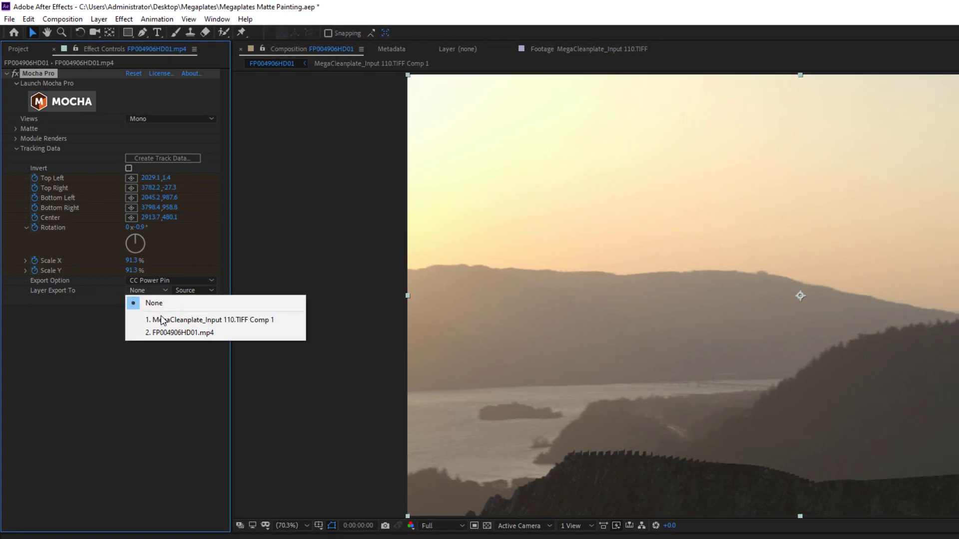
left_click(180, 307)
left_click(121, 238)
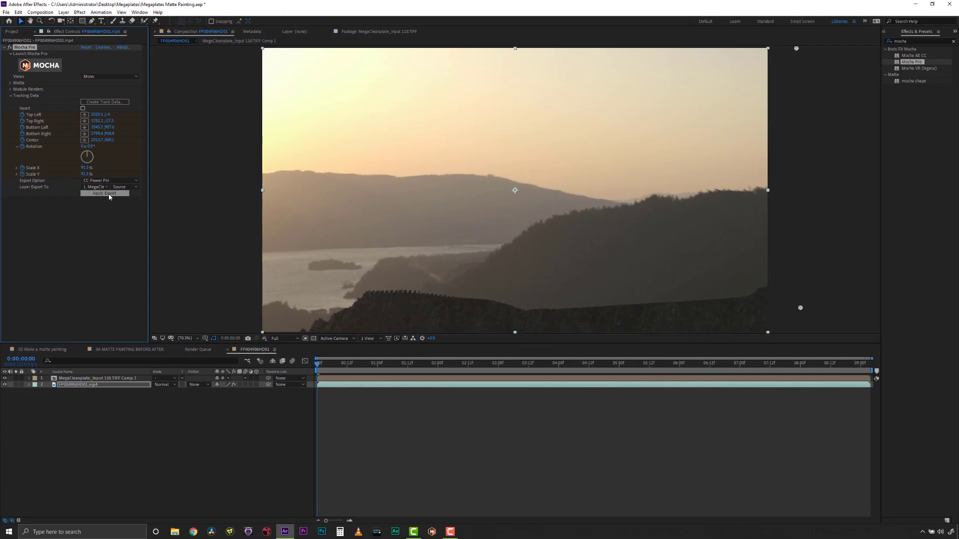
left_click(109, 193)
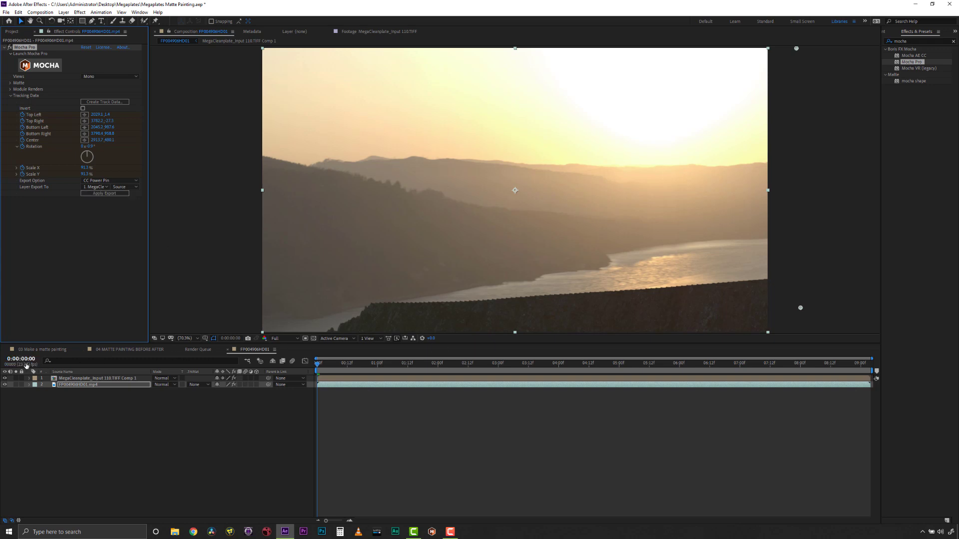
Review the track by scrubbing, playing and returning near four seconds, then re-show the original footage.
left_click(21, 359)
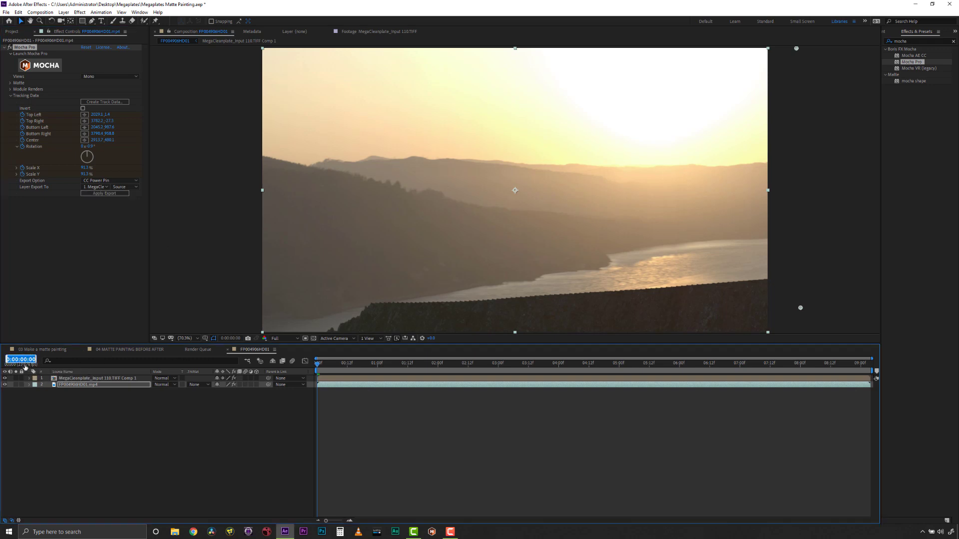
left_click_drag(352, 363, 506, 364)
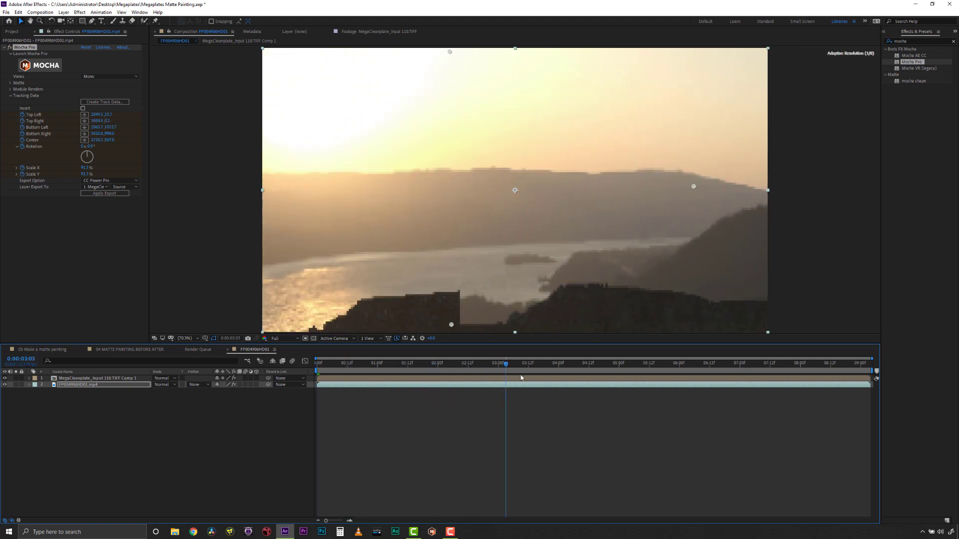
key("space")
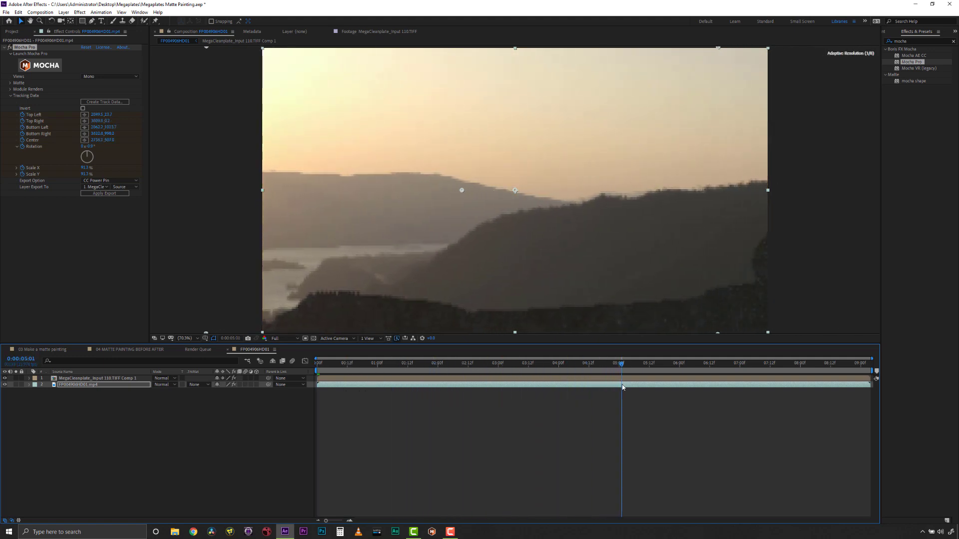
left_click_drag(621, 388, 592, 396)
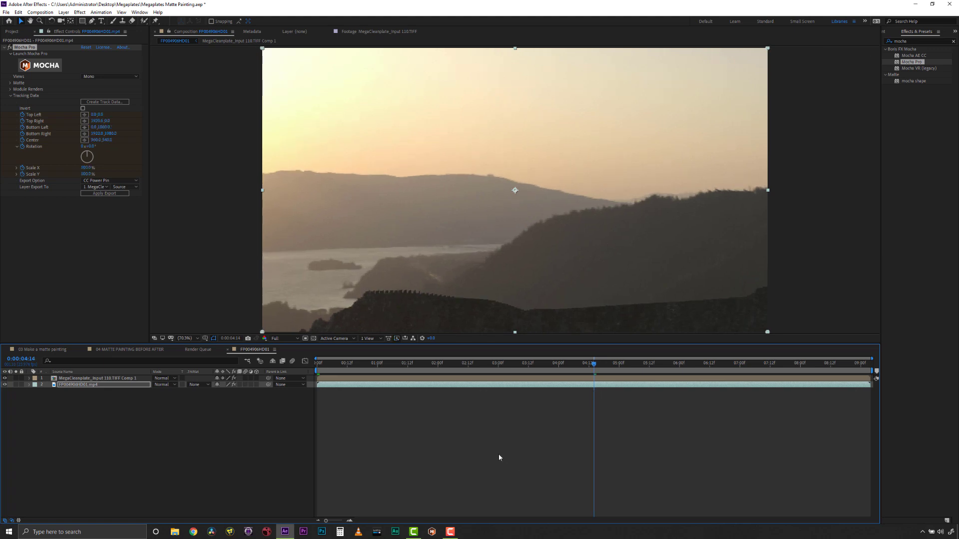
left_click(6, 378)
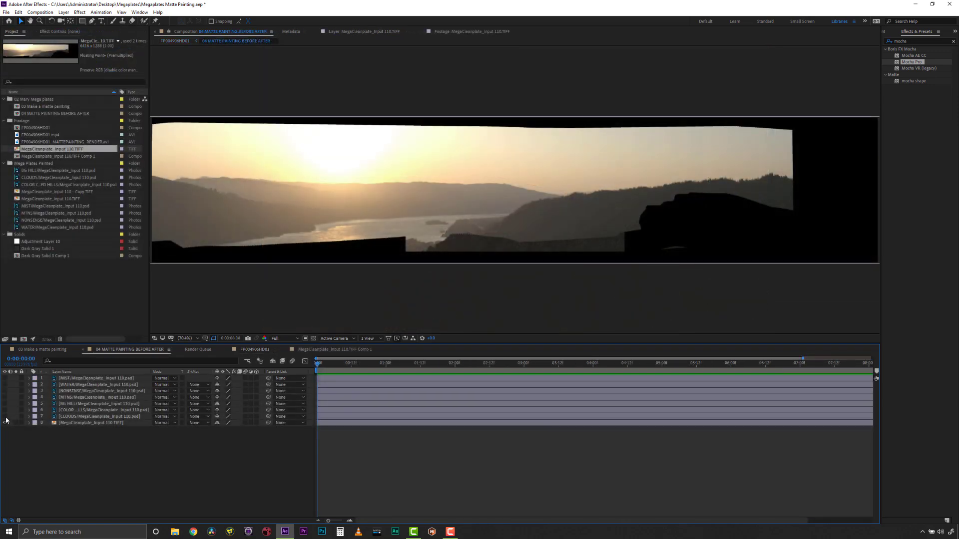
Turn on the CLOUDS, hills and water, left-hills detail, mist and town detail layers.
left_click(7, 416)
left_click(7, 417)
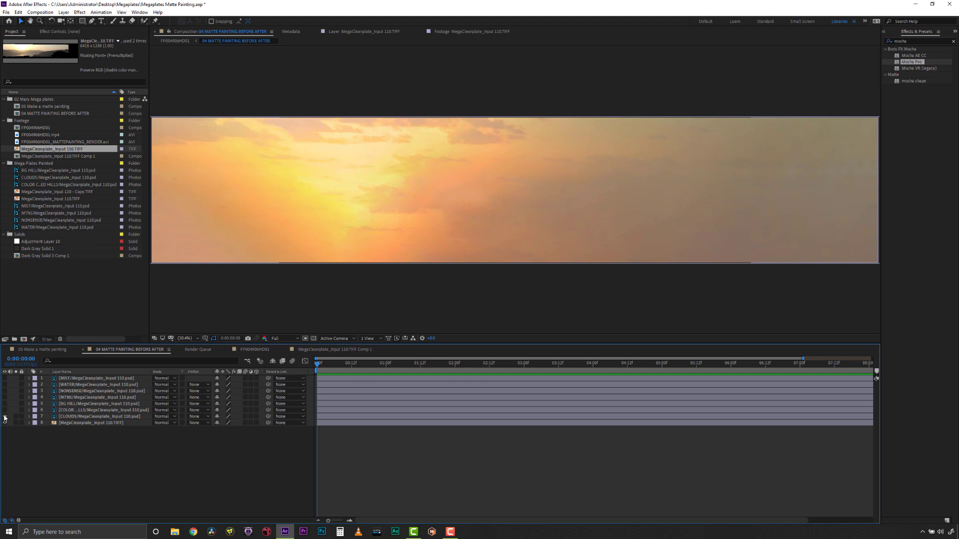
left_click(6, 414)
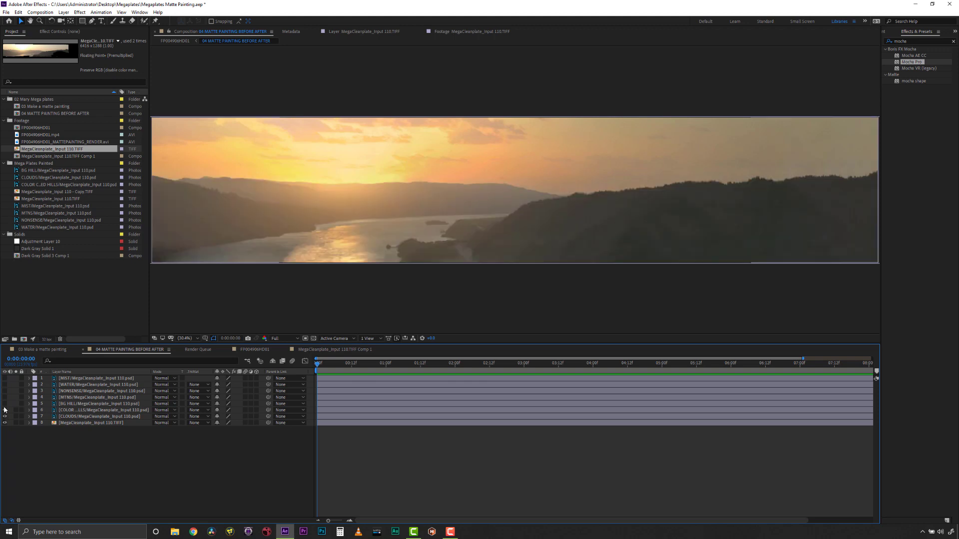
left_click(5, 406)
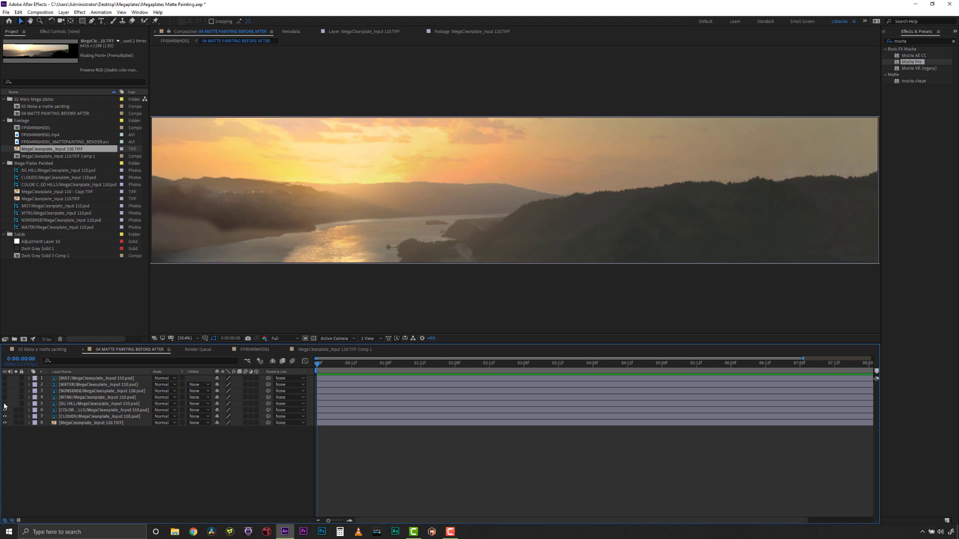
left_click(5, 398)
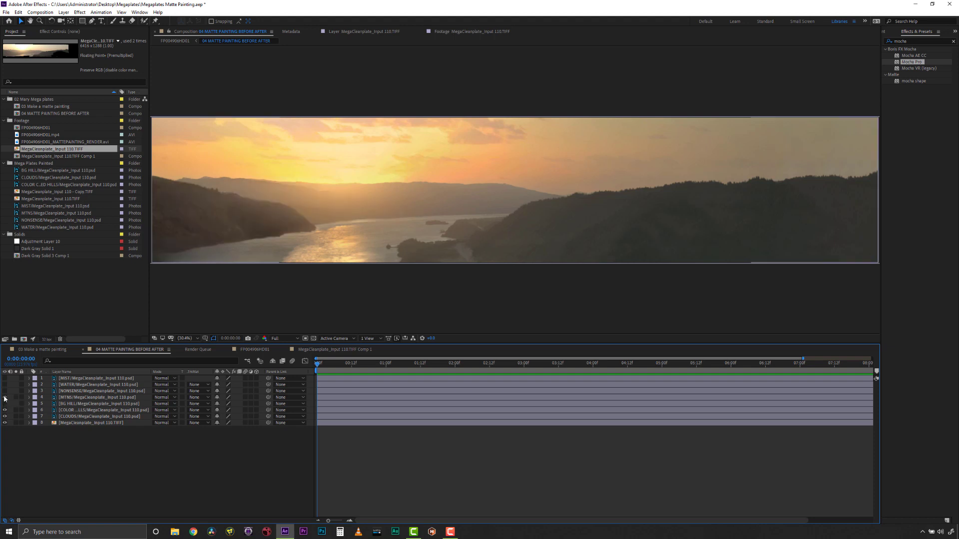
left_click(5, 405)
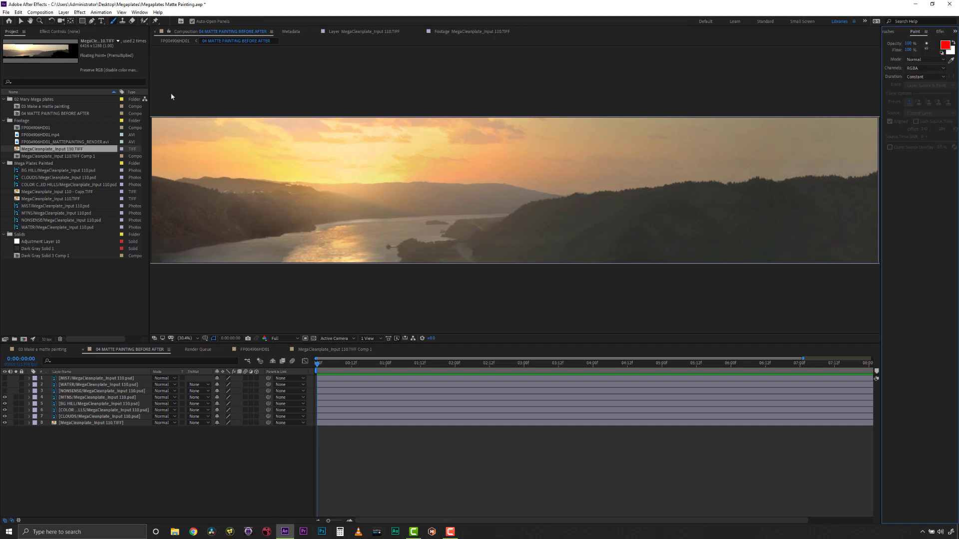
double_click(98, 397)
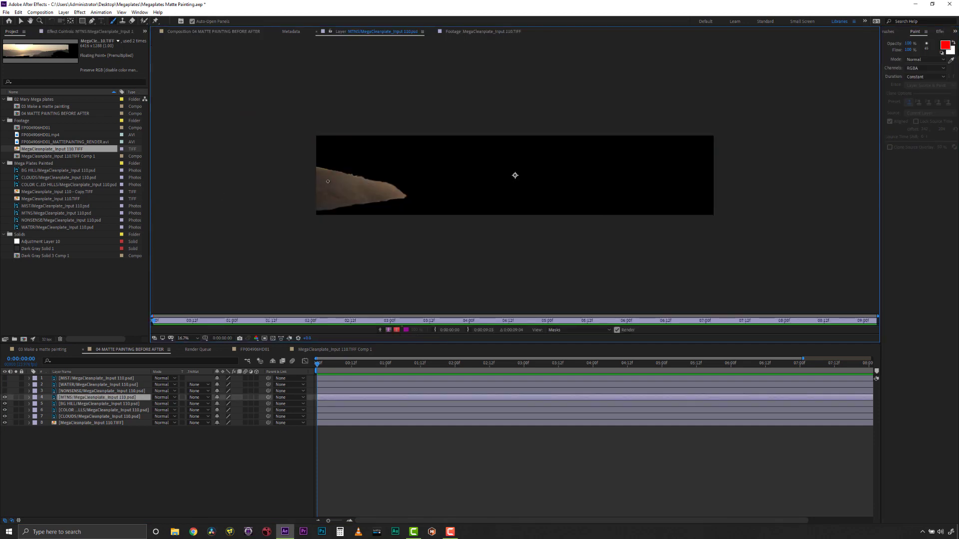
left_click_drag(330, 182, 503, 194)
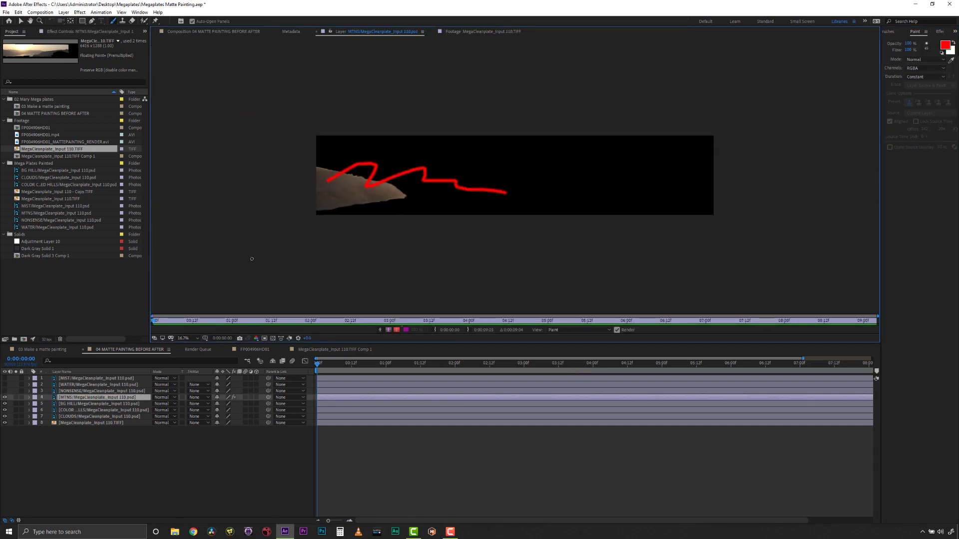
left_click(217, 32)
left_click(97, 390)
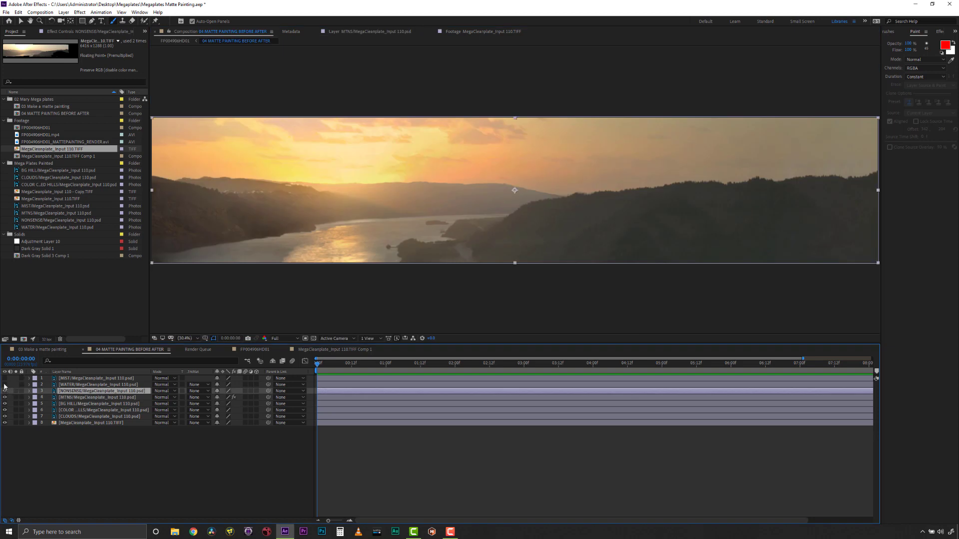
left_click(5, 379)
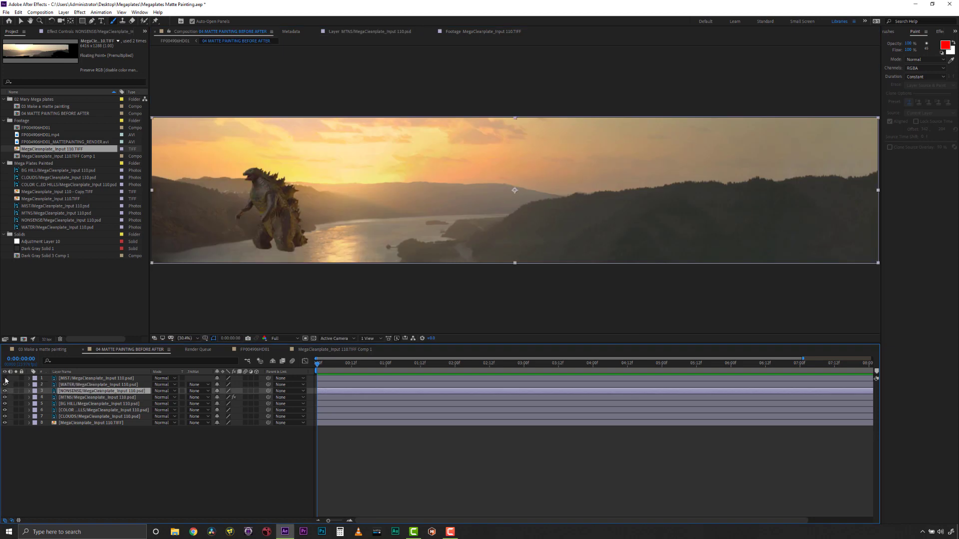
left_click(6, 383)
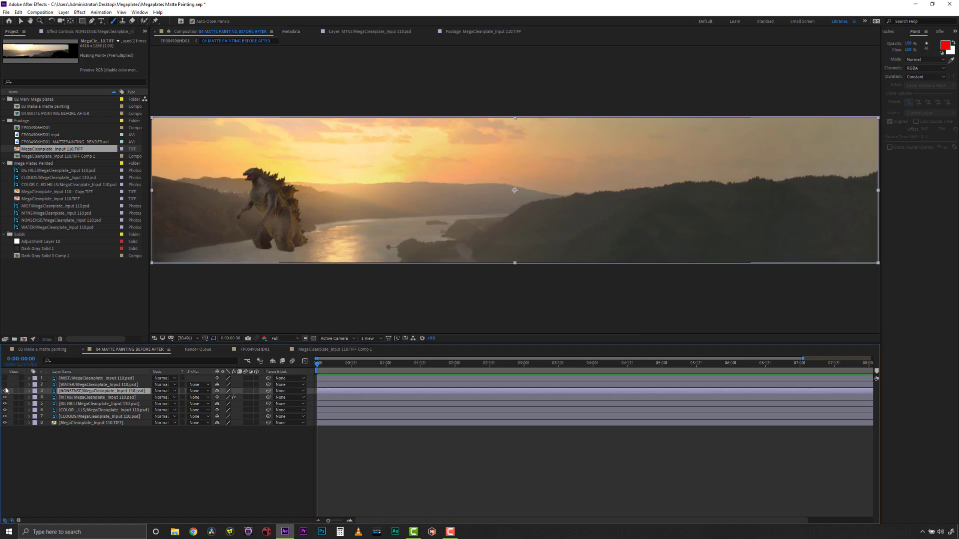
left_click(6, 390)
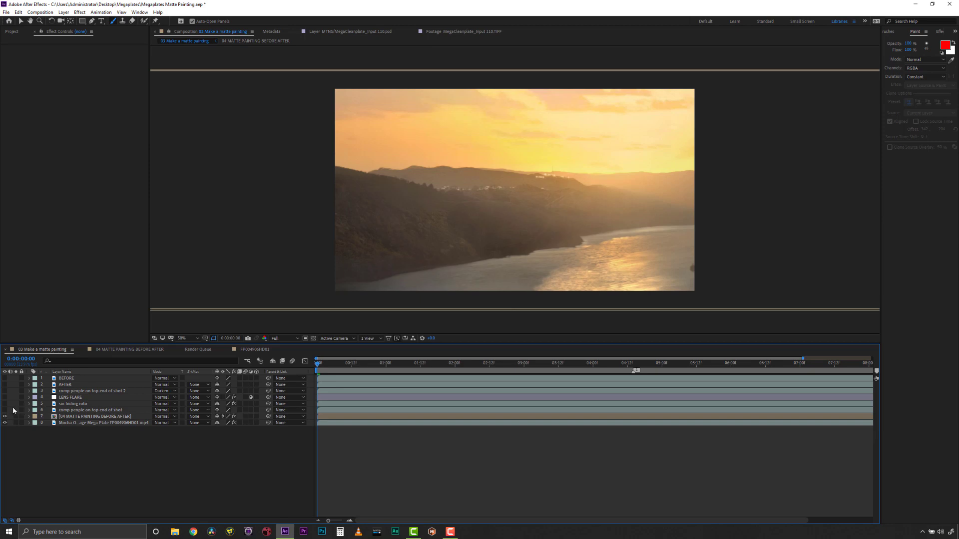
Show the 'comp people on top end of shot 2' layer and toggle BEFORE to compare.
left_click(77, 397)
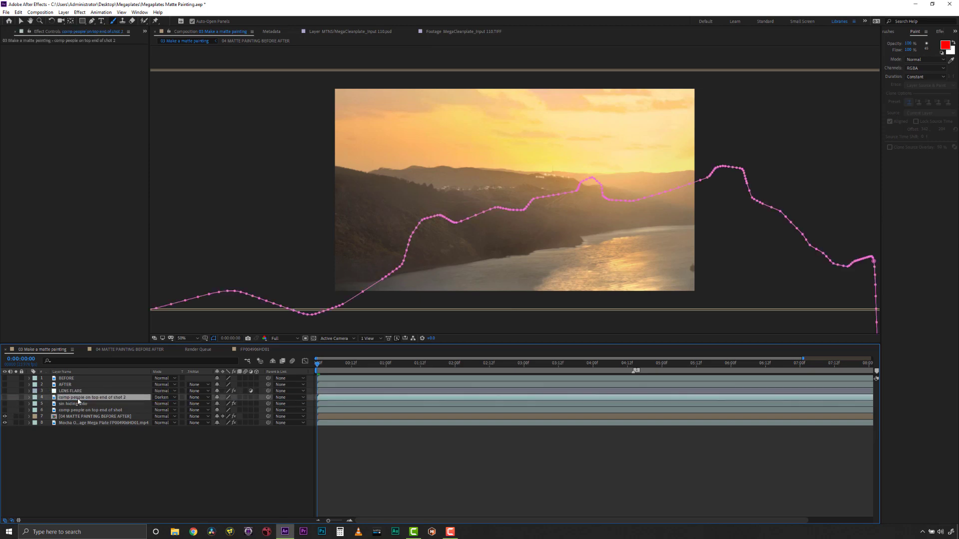
left_click(4, 398)
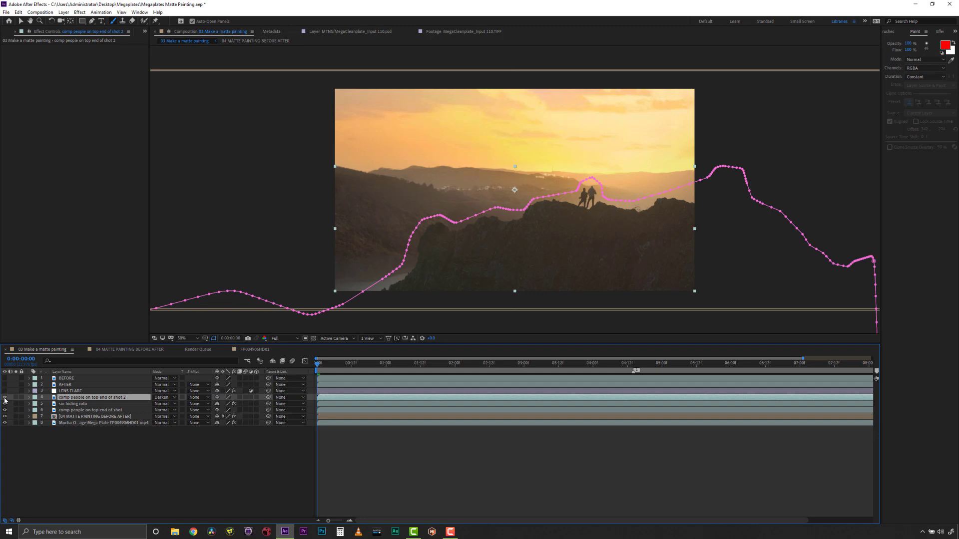
left_click(6, 378)
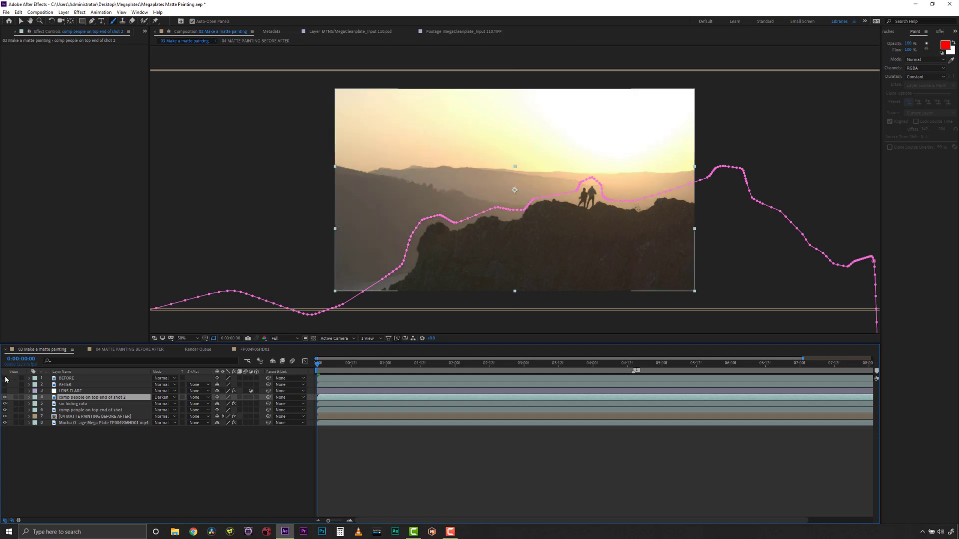
left_click(7, 379)
left_click(6, 378)
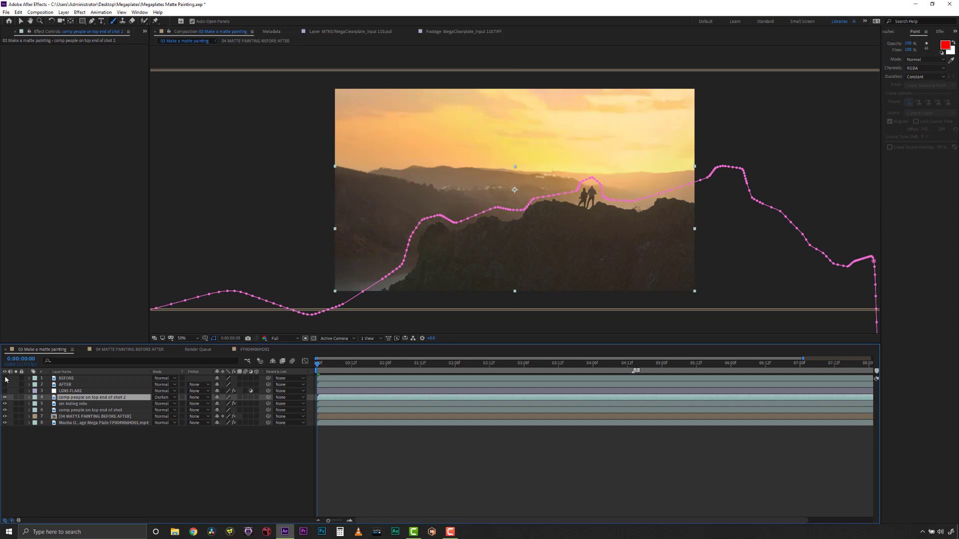
Show the LENS FLARE layer, reveal its settings, and toggle the flare off and back on.
left_click(6, 398)
left_click(7, 391)
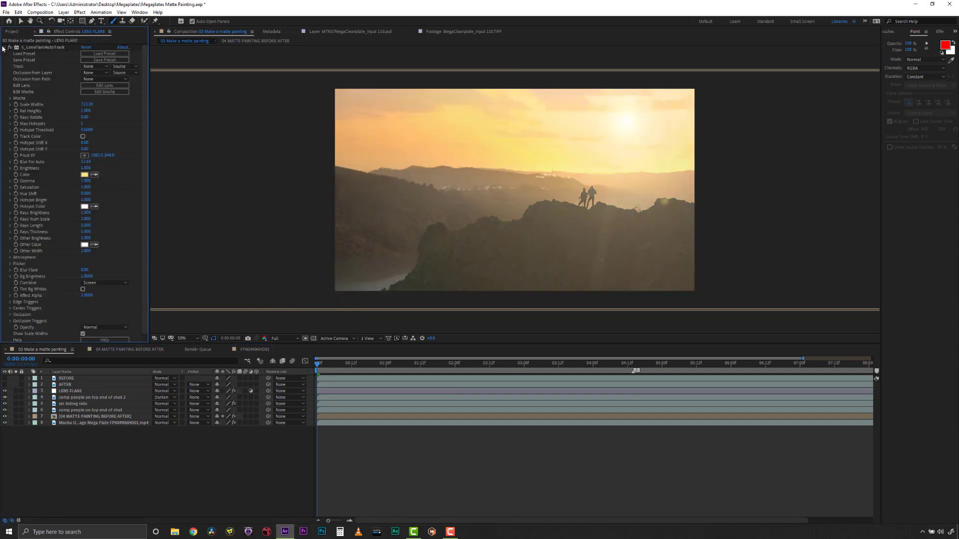
left_click(11, 49)
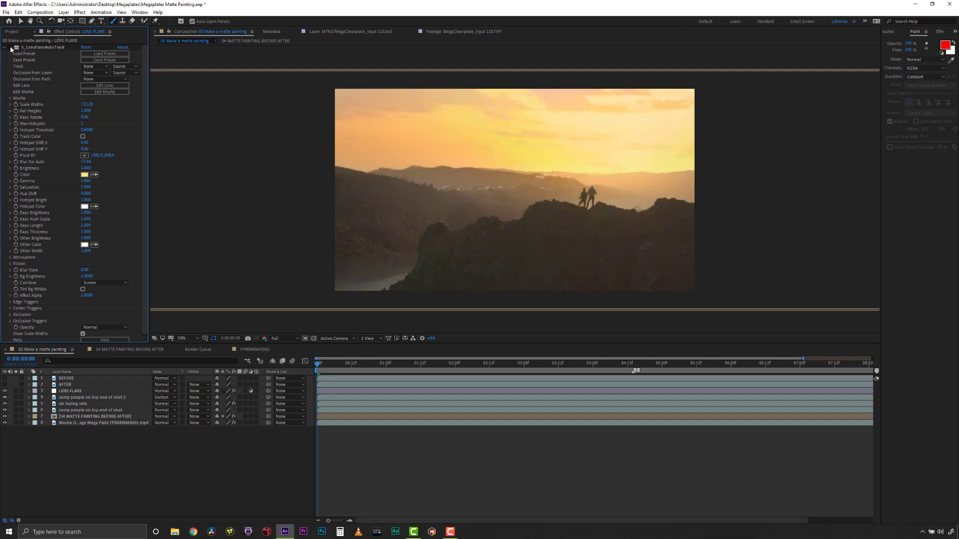
left_click(11, 48)
left_click(11, 48)
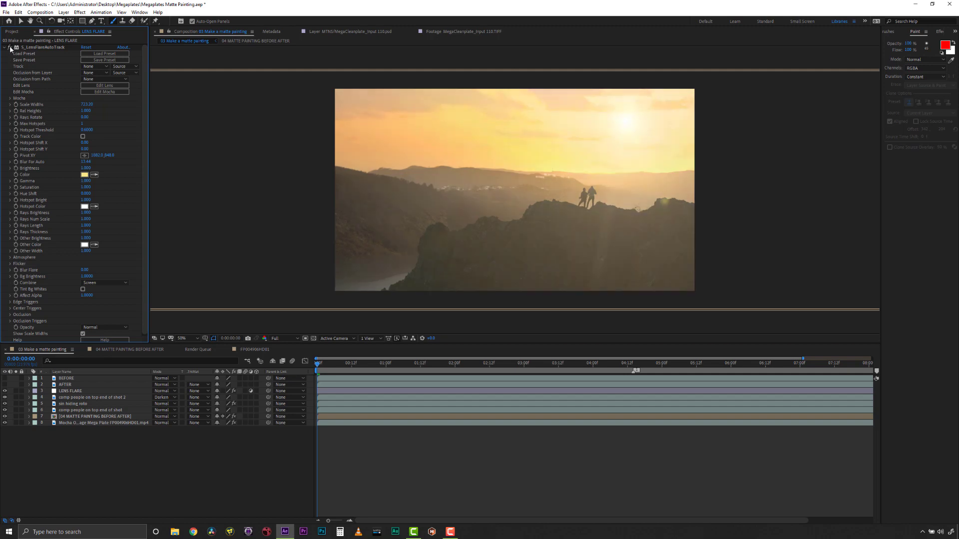